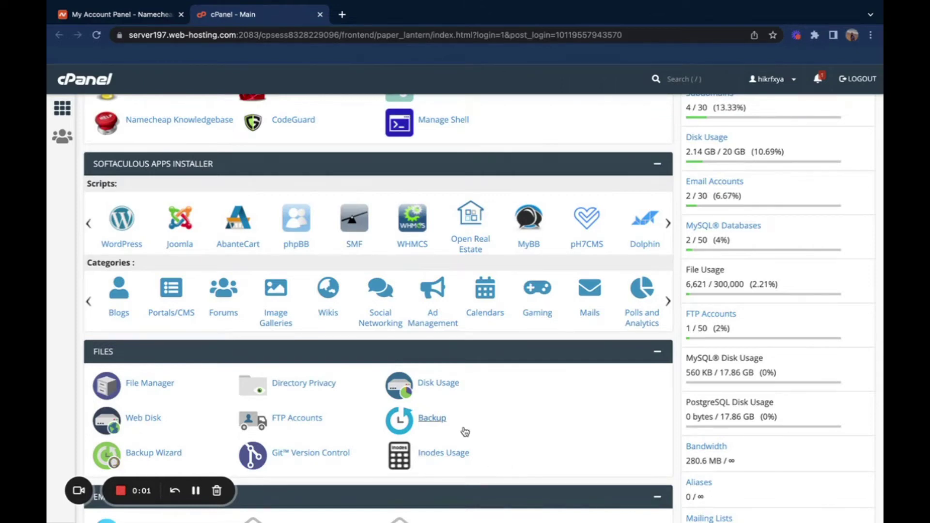
# Step: Find MySQL Databases with a 'data' search and create the new WHMCS database
pyautogui.scroll(-1, 463, 431)
pyautogui.scroll(3, 464, 431)
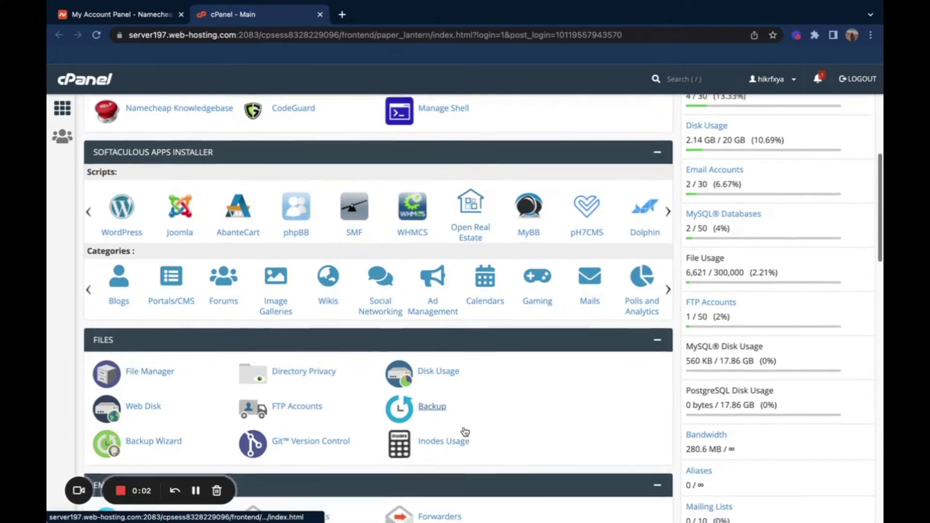
pyautogui.scroll(-1, 465, 431)
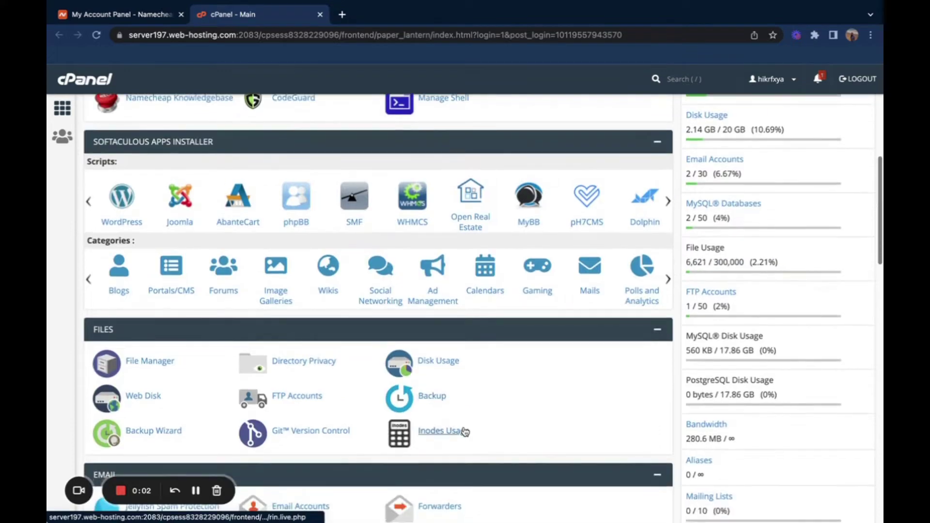
pyautogui.scroll(3, 465, 431)
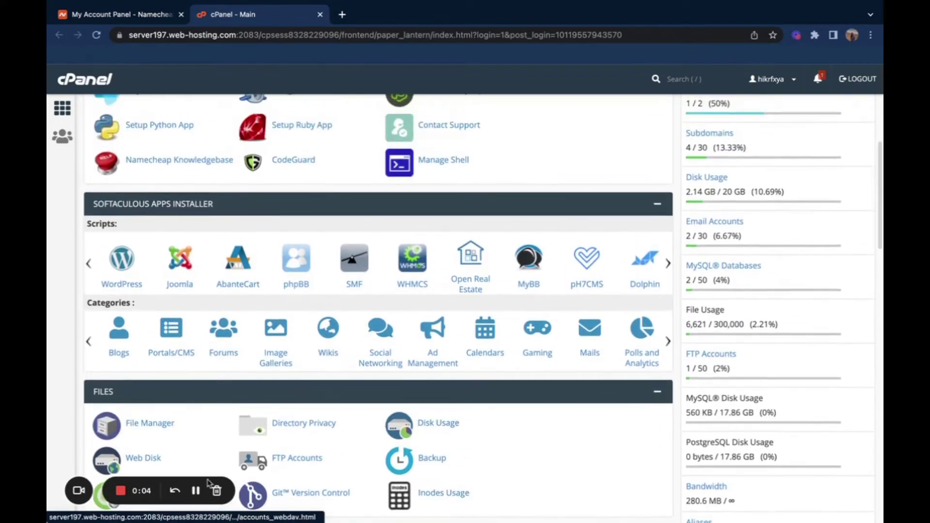
pyautogui.scroll(1, 328, 130)
pyautogui.scroll(7, 325, 133)
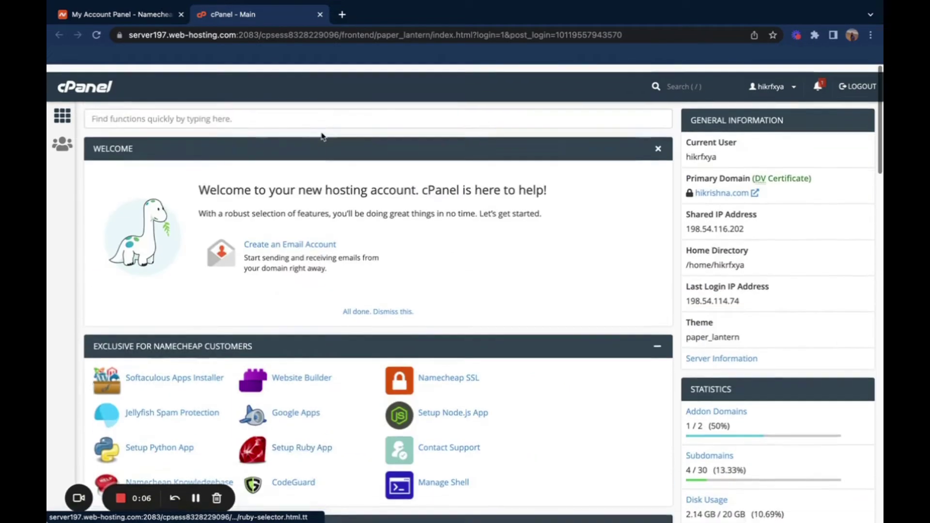
pyautogui.scroll(-2, 326, 131)
pyautogui.scroll(2, 322, 138)
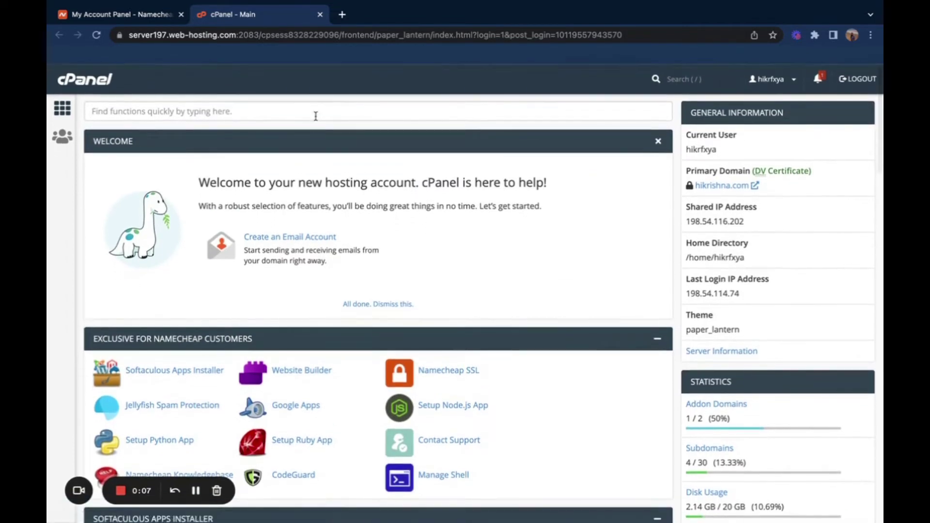
pyautogui.click(316, 113)
pyautogui.write('data')
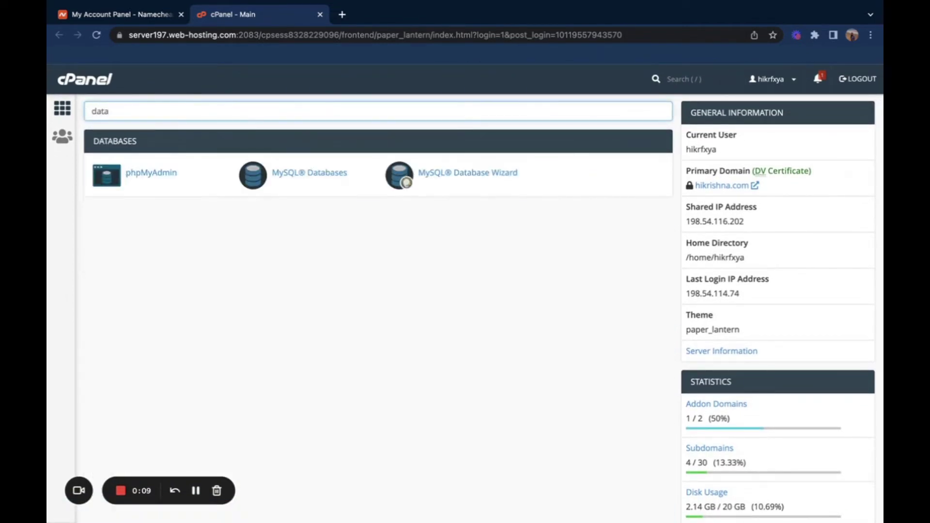
pyautogui.click(328, 175)
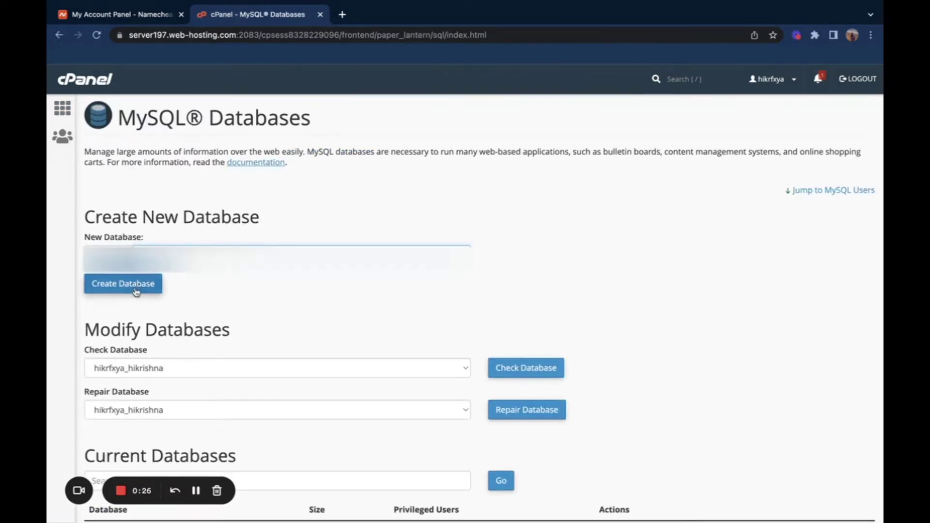
pyautogui.click(135, 293)
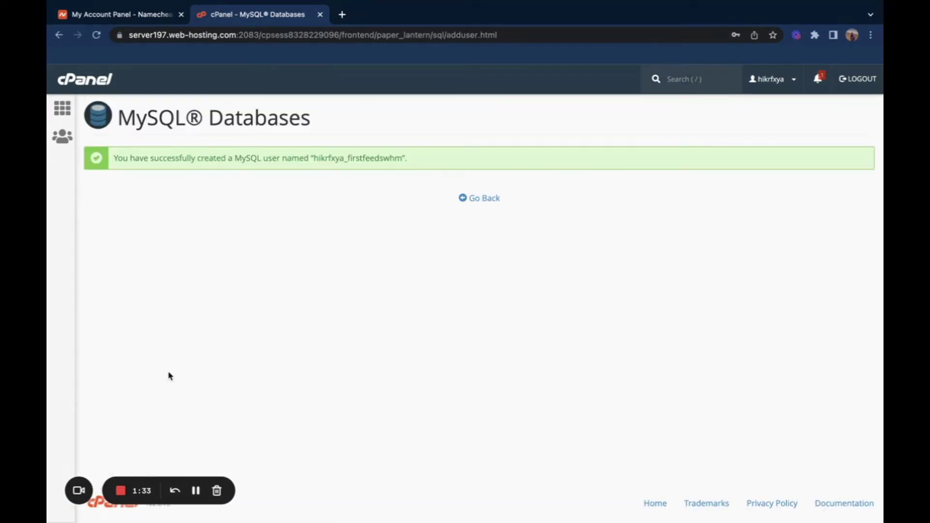
# Step: Add the new user to the database with ALL PRIVILEGES and save the changes
pyautogui.click(473, 200)
pyautogui.scroll(-10, 99, 374)
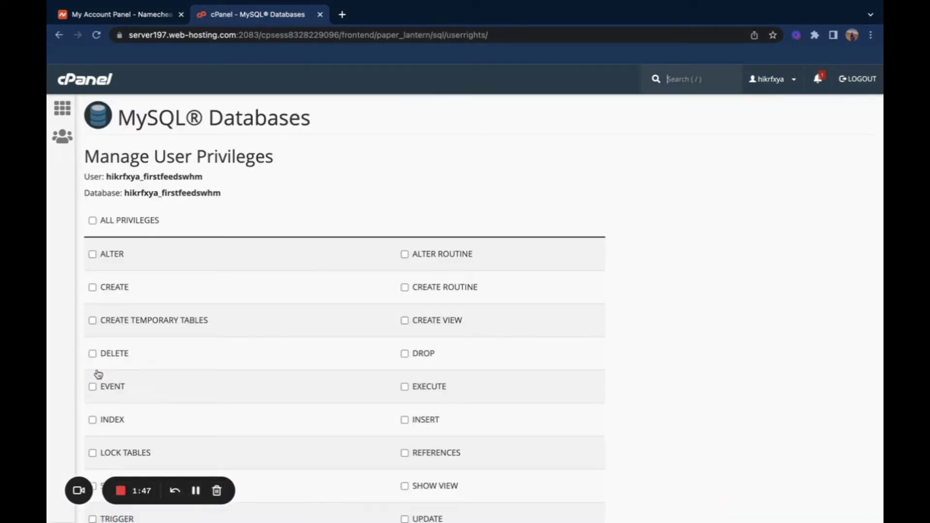
pyautogui.click(92, 227)
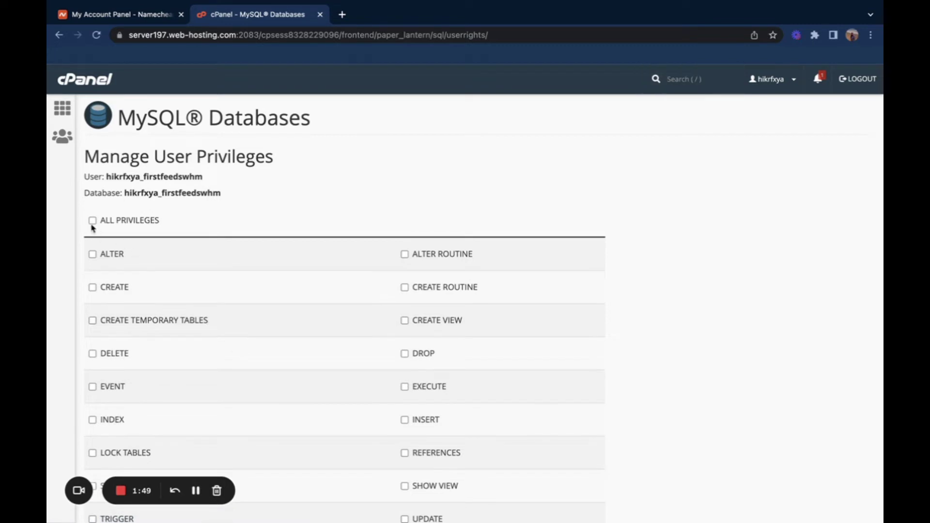
pyautogui.click(93, 222)
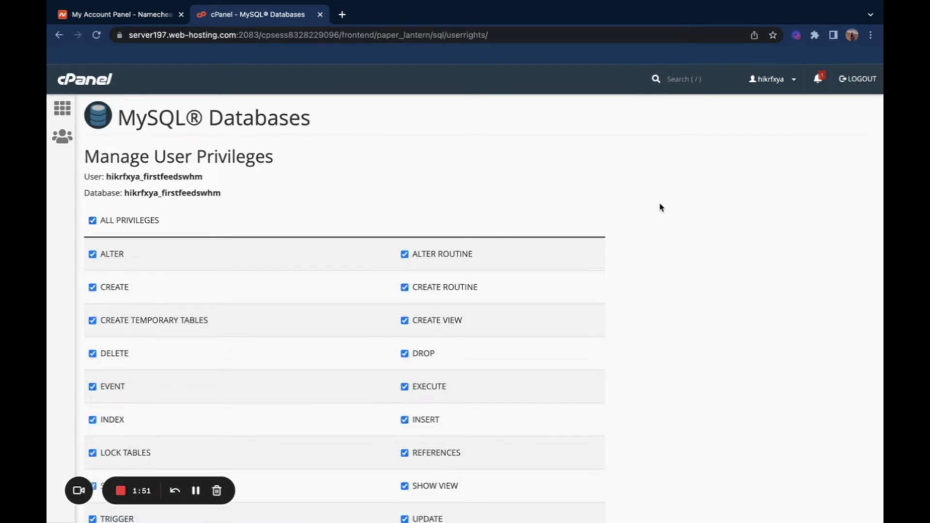
pyautogui.scroll(-3, 660, 205)
pyautogui.click(119, 433)
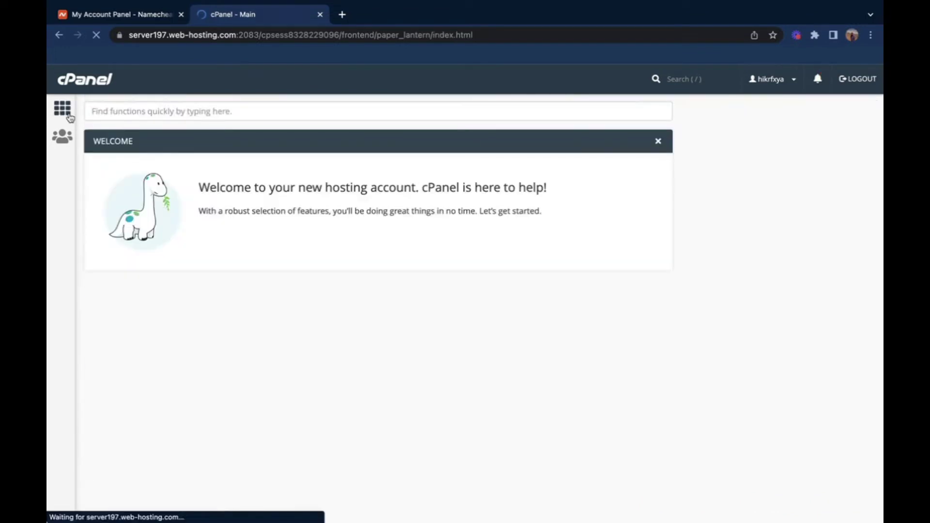
# Step: Upload the whmcs.zip archive into domains/app.firstfeeds.com and return to that folder's listing
pyautogui.scroll(-7, 139, 205)
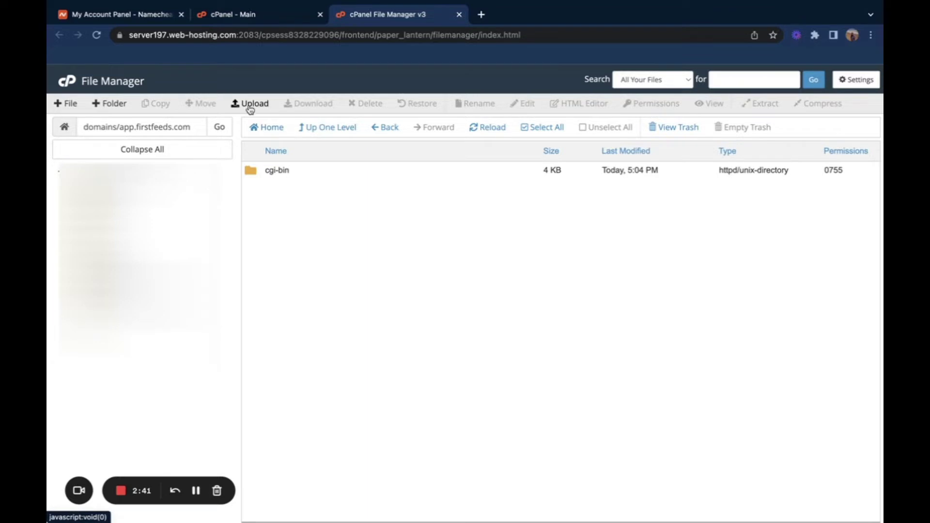
pyautogui.click(248, 105)
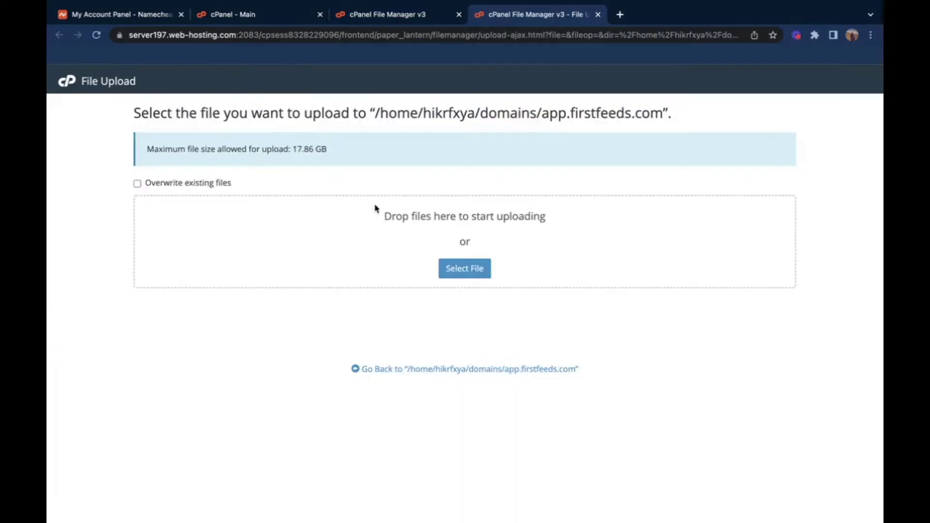
pyautogui.click(459, 268)
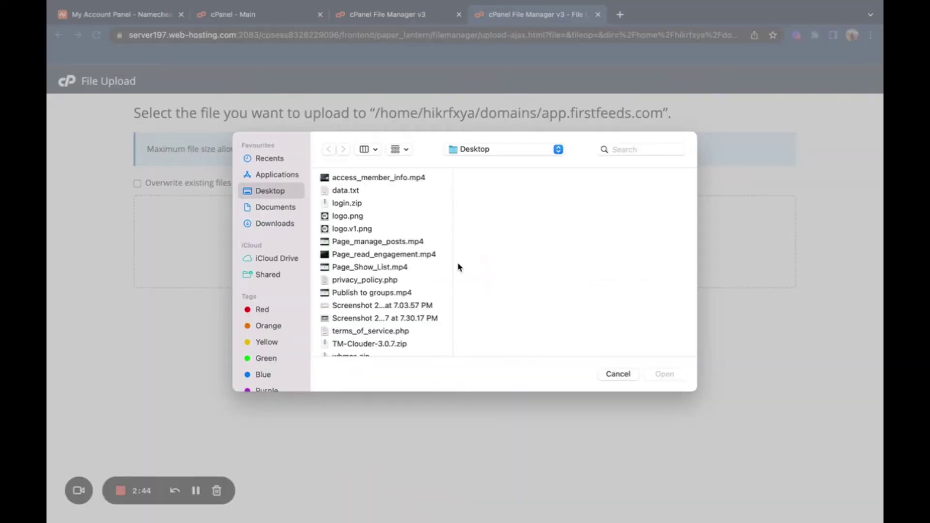
pyautogui.scroll(-2, 407, 296)
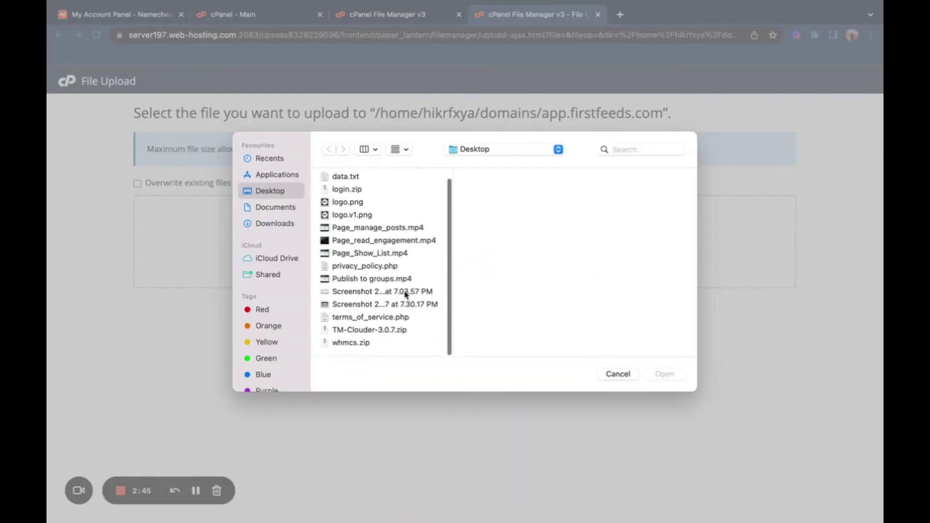
pyautogui.click(366, 345)
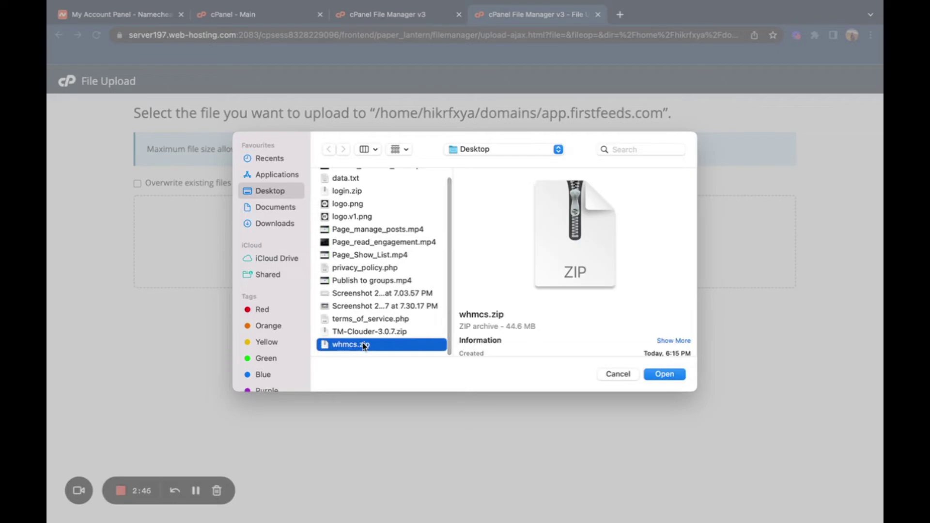
pyautogui.click(664, 375)
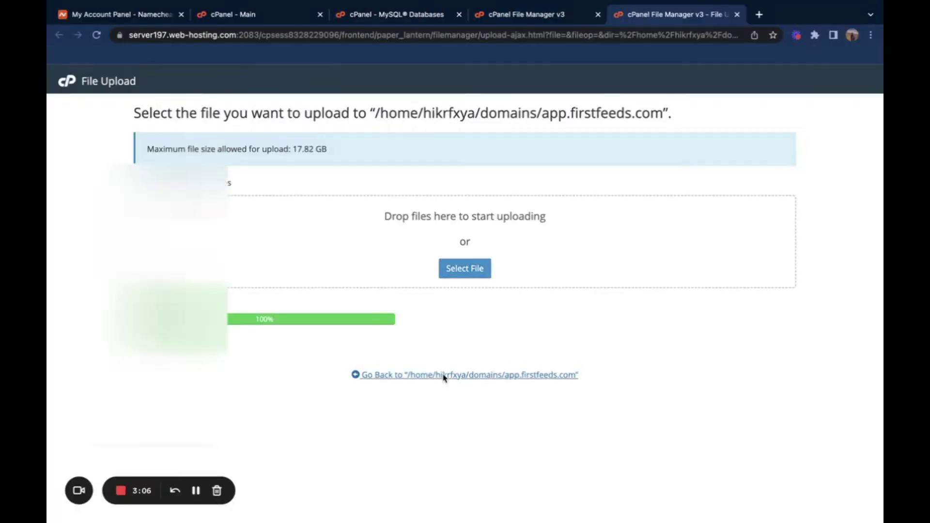
pyautogui.click(443, 376)
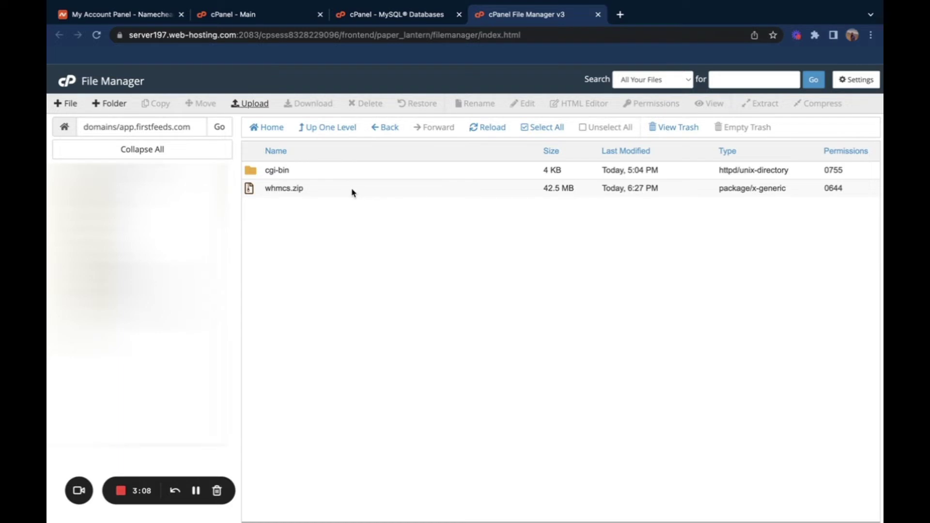
# Step: Permanently delete the cgi-bin folder, skipping the trash
pyautogui.rightClick(333, 170)
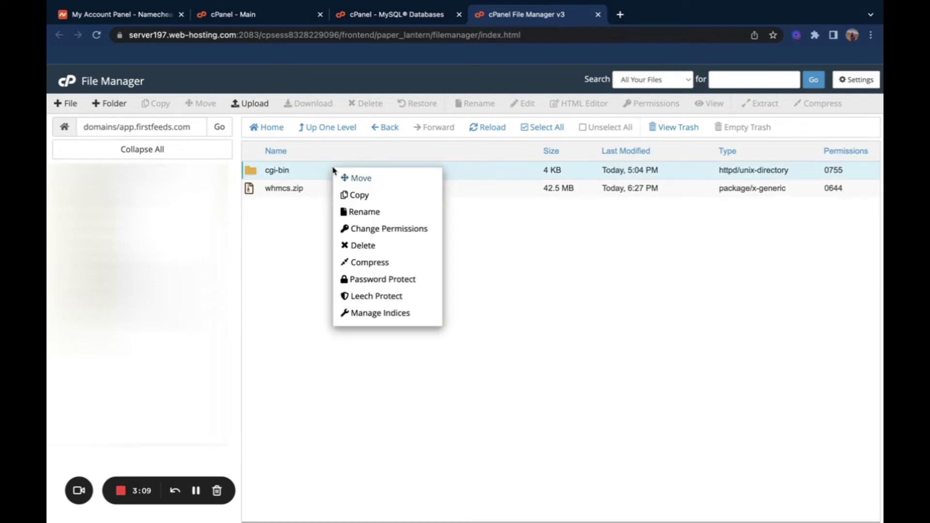
pyautogui.click(365, 246)
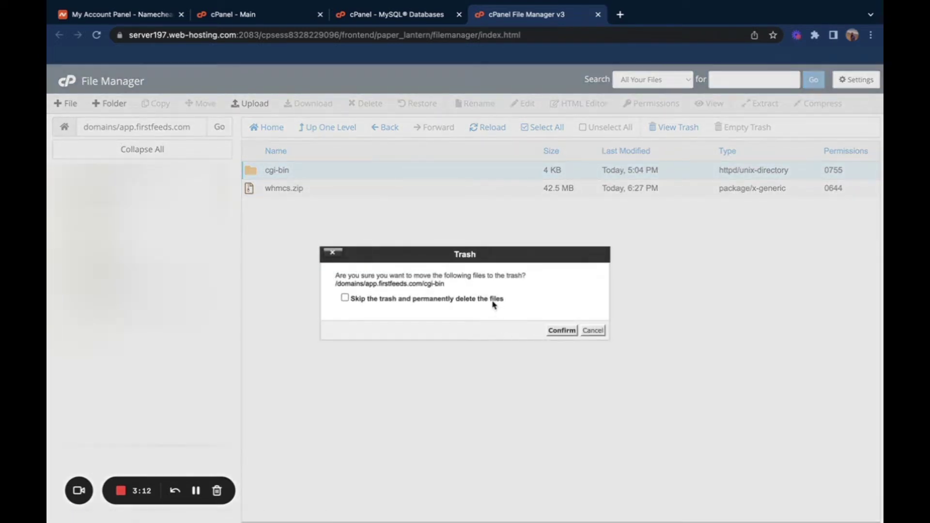
pyautogui.click(494, 304)
pyautogui.click(561, 330)
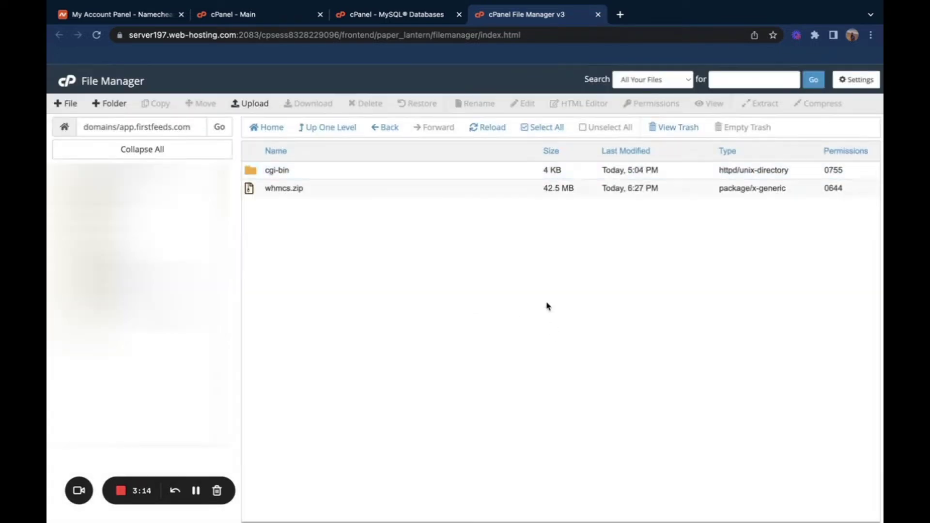
# Step: Extract whmcs.zip into the domain folder and refresh the listing
pyautogui.rightClick(338, 179)
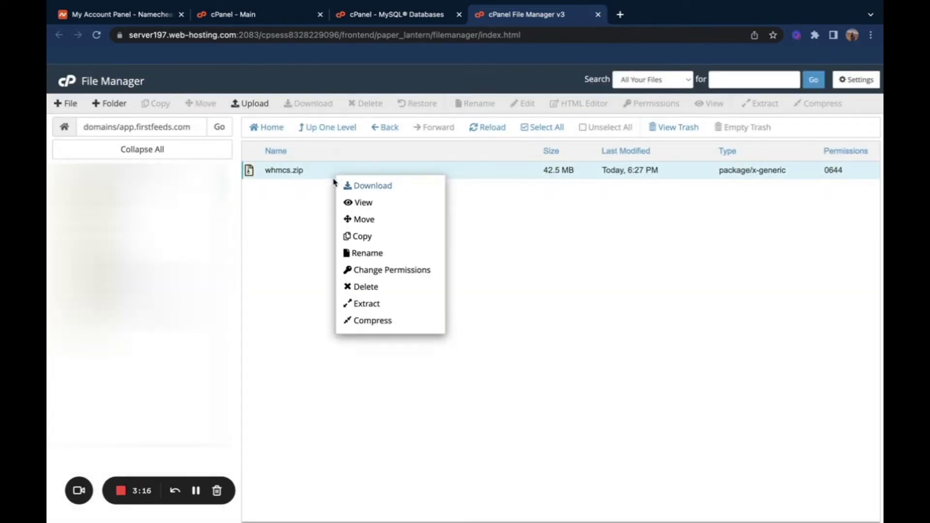
pyautogui.click(369, 304)
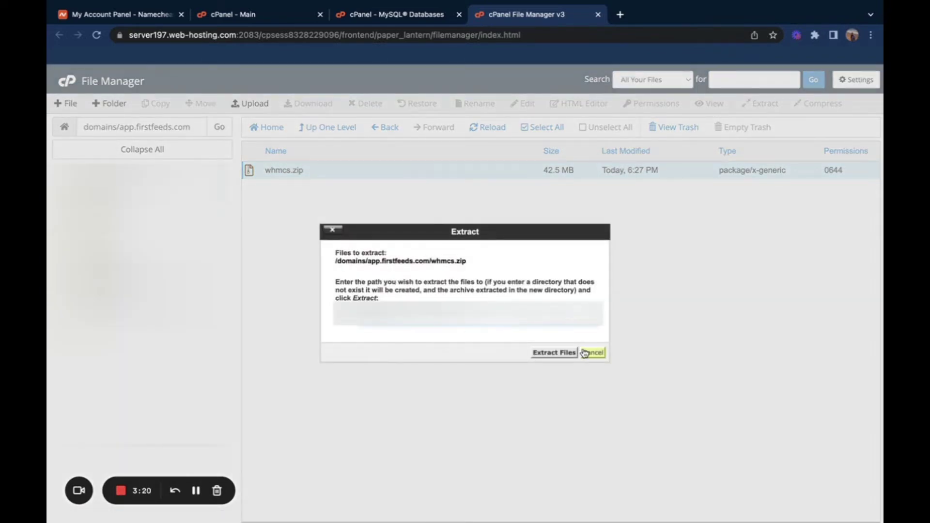
pyautogui.click(554, 353)
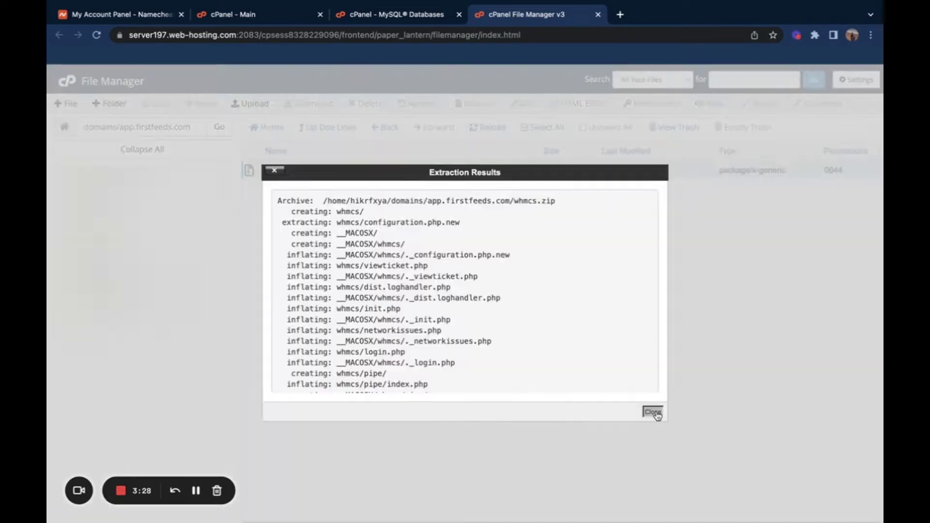
pyautogui.click(653, 413)
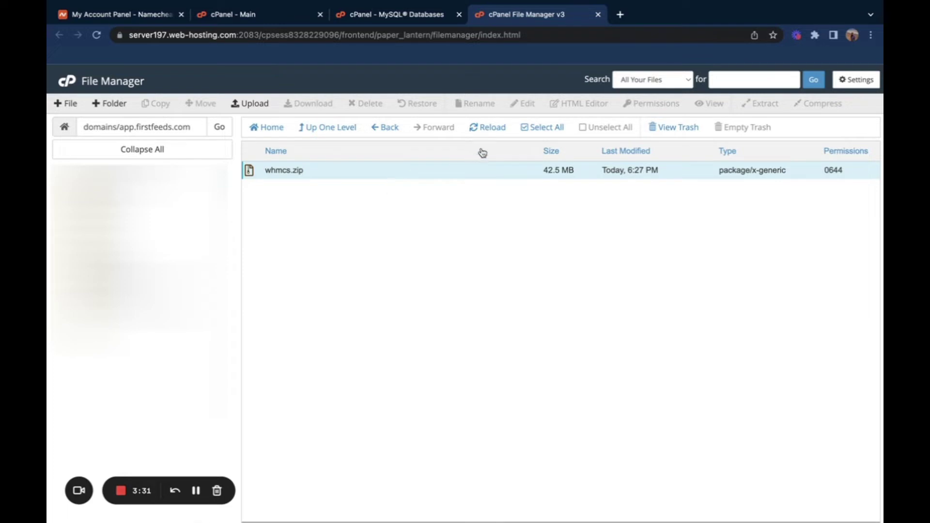
pyautogui.click(489, 134)
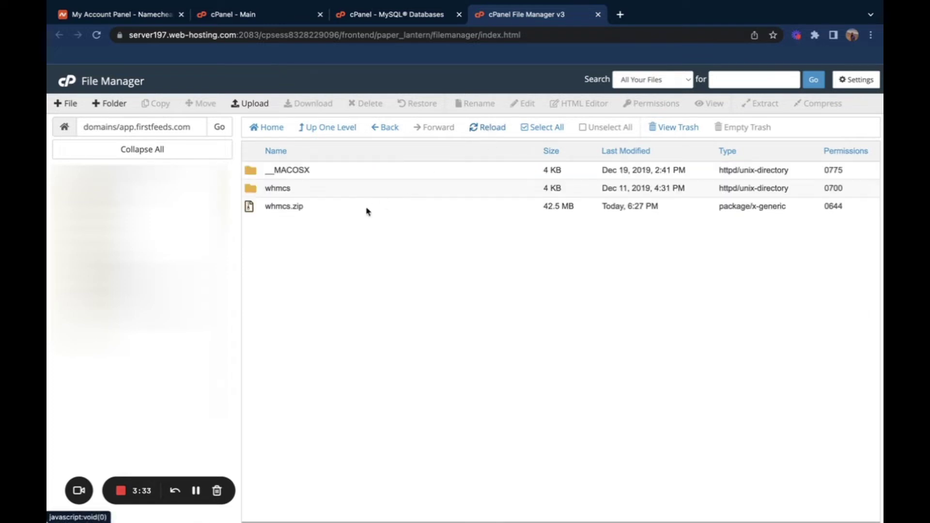
# Step: Permanently delete the __MACOSX folder and the whmcs.zip archive
pyautogui.rightClick(342, 176)
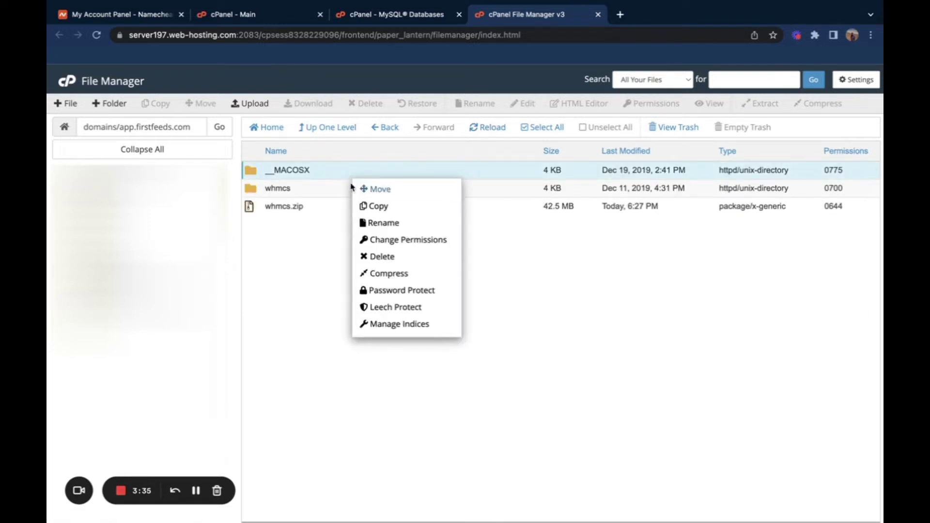
pyautogui.click(385, 256)
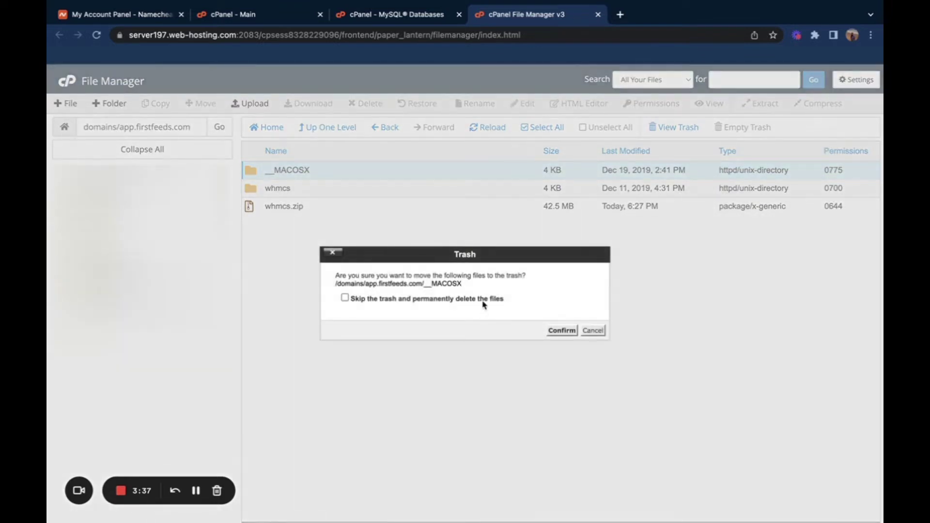
pyautogui.click(483, 299)
pyautogui.click(561, 331)
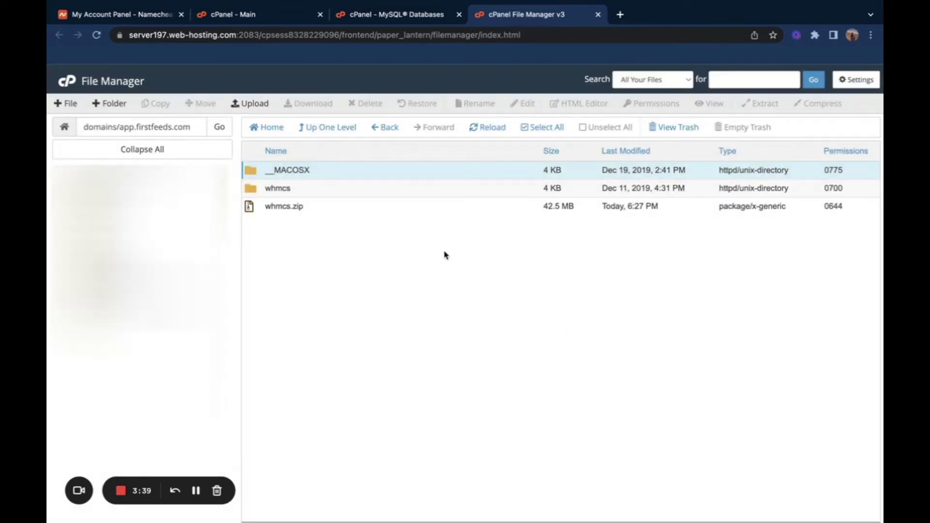
pyautogui.rightClick(377, 214)
pyautogui.rightClick(365, 193)
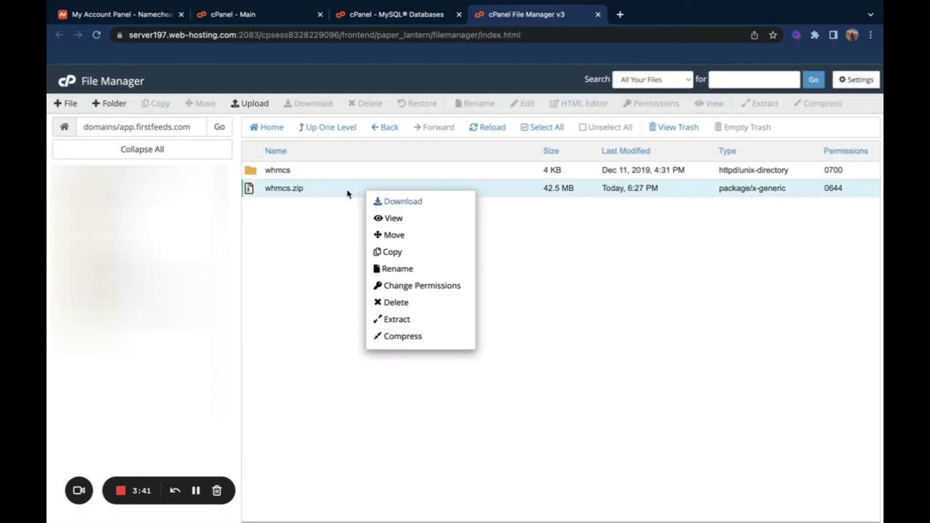
pyautogui.click(396, 303)
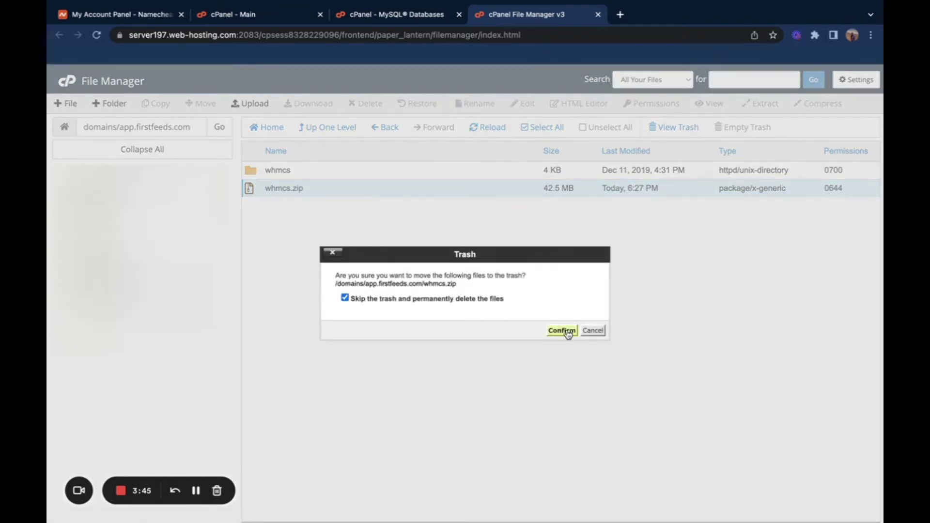
pyautogui.click(563, 329)
# Step: Open the whmcs folder and look through its admin, assets, vendor and PHP files
pyautogui.doubleClick(374, 176)
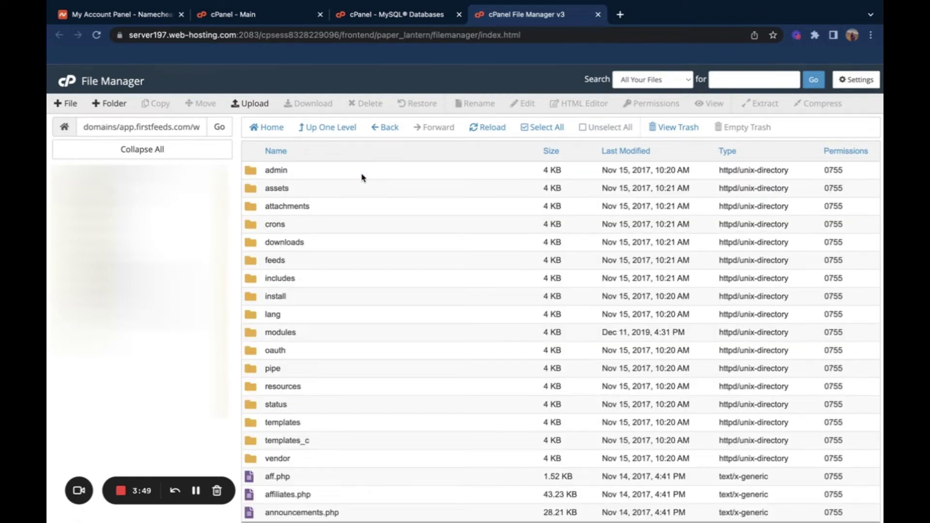
pyautogui.click(350, 175)
pyautogui.scroll(-10, 350, 178)
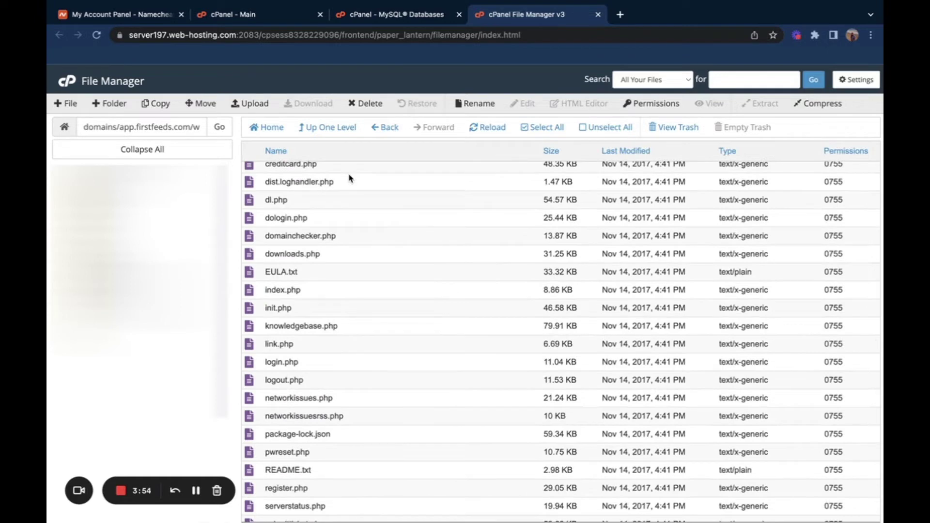
pyautogui.scroll(-3, 351, 178)
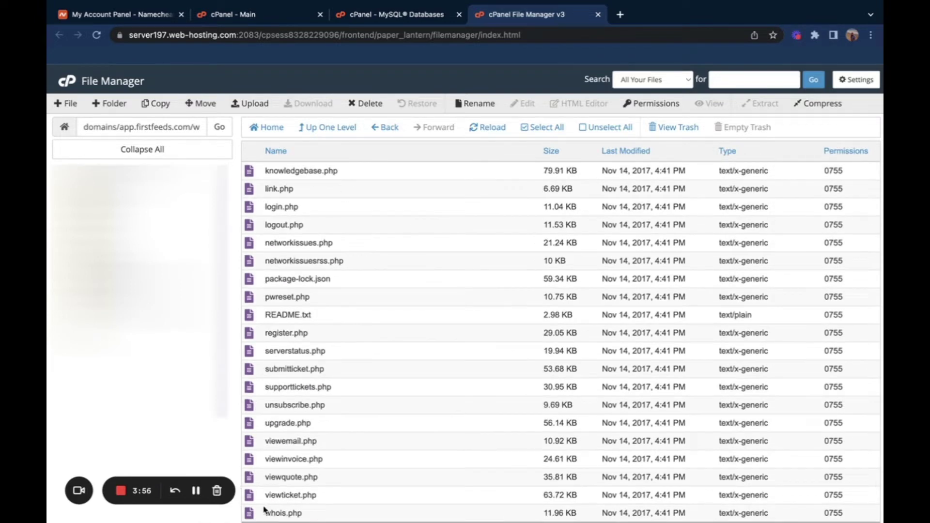
# Step: Move all files from the whmcs folder up into app.firstfeeds.com and go there
pyautogui.keyDown('shift'); pyautogui.click(294, 513); pyautogui.keyUp('shift')
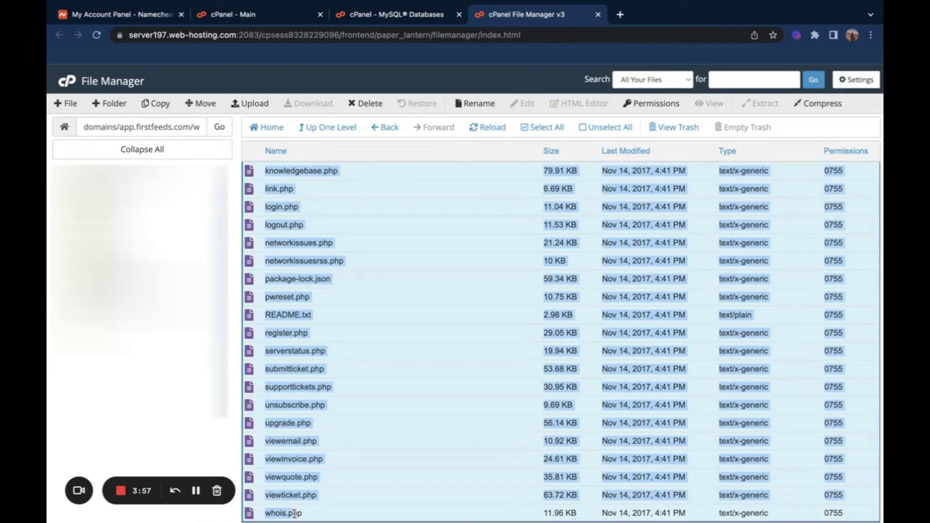
pyautogui.rightClick(446, 392)
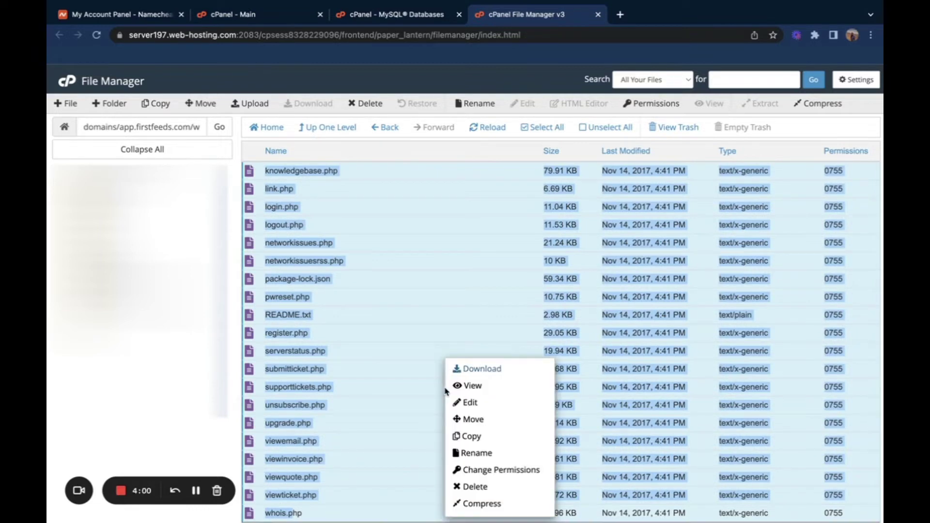
pyautogui.click(474, 420)
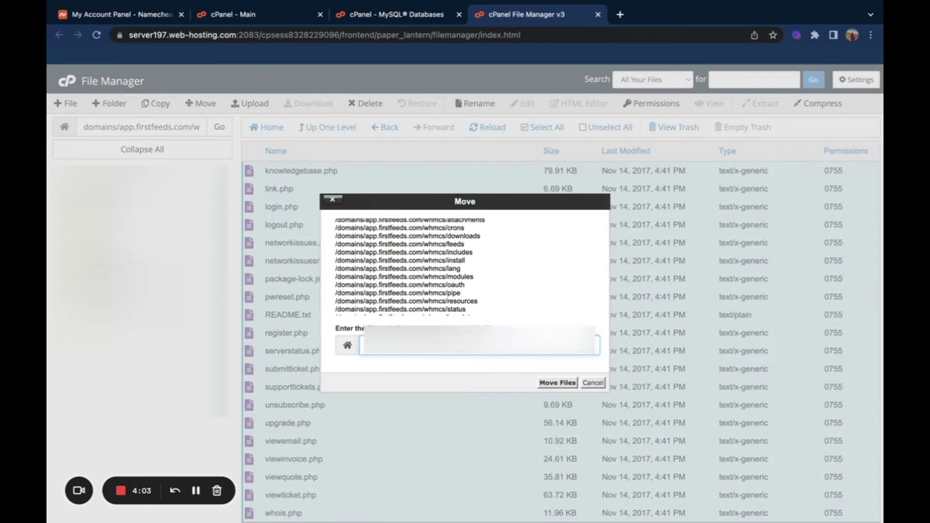
pyautogui.click(549, 382)
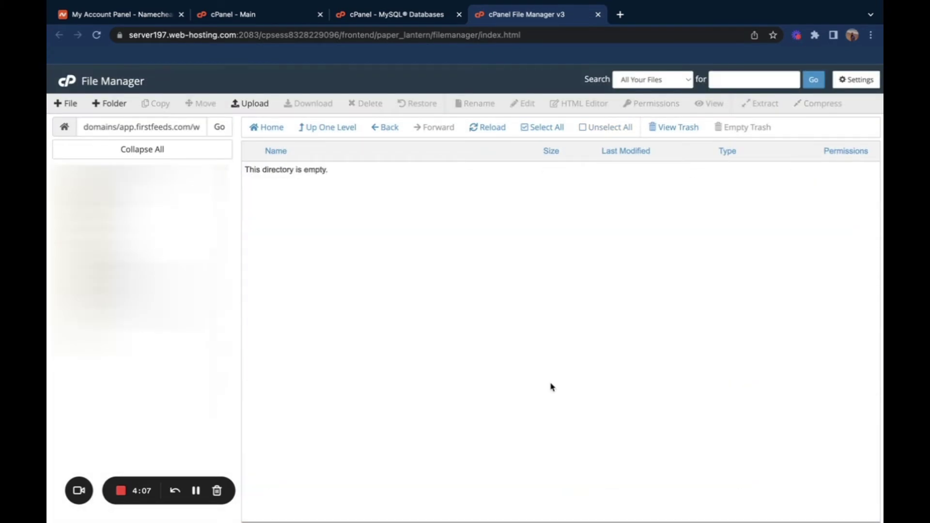
pyautogui.click(341, 129)
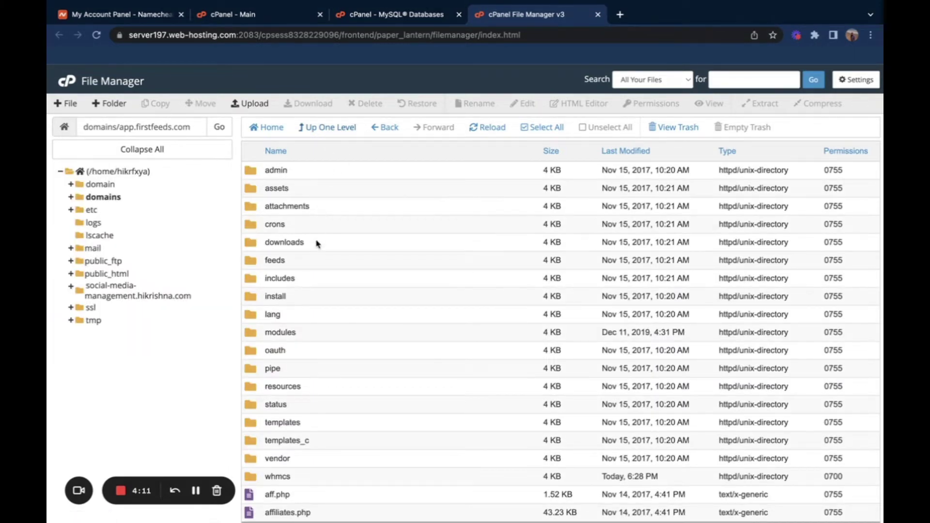
# Step: Permanently delete the emptied whmcs folder, skipping the trash
pyautogui.scroll(-2, 316, 242)
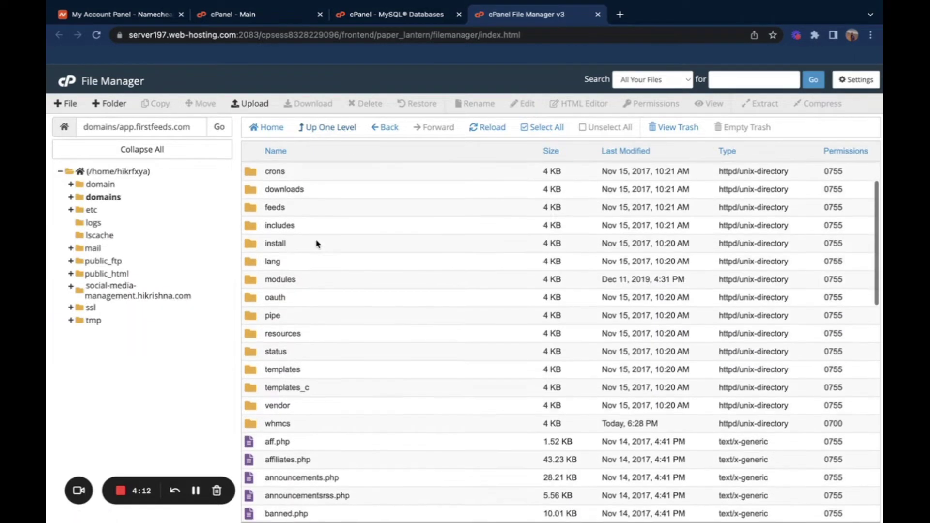
pyautogui.rightClick(299, 426)
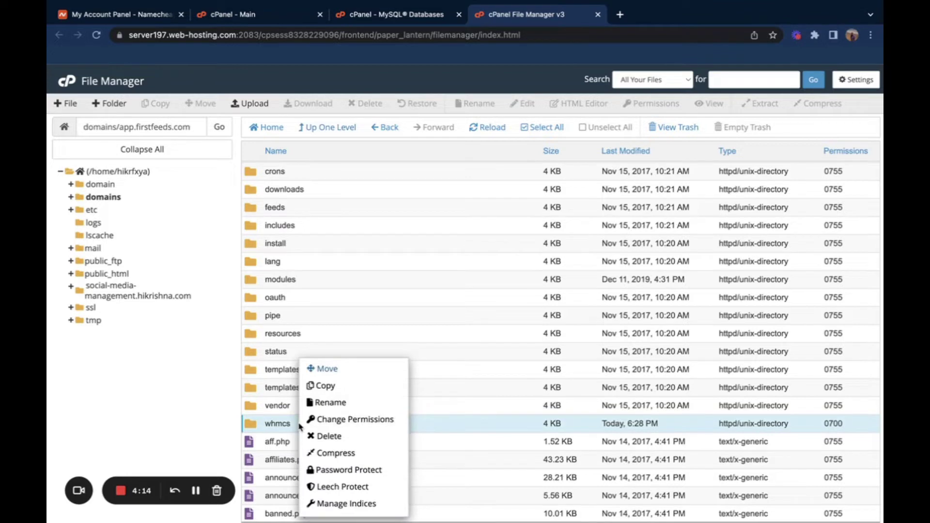
pyautogui.click(329, 436)
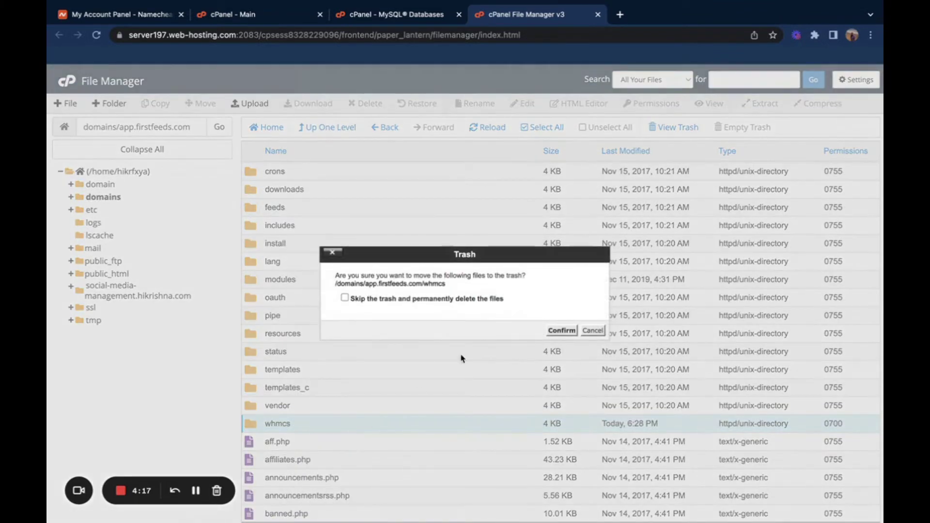
pyautogui.click(474, 298)
pyautogui.click(558, 330)
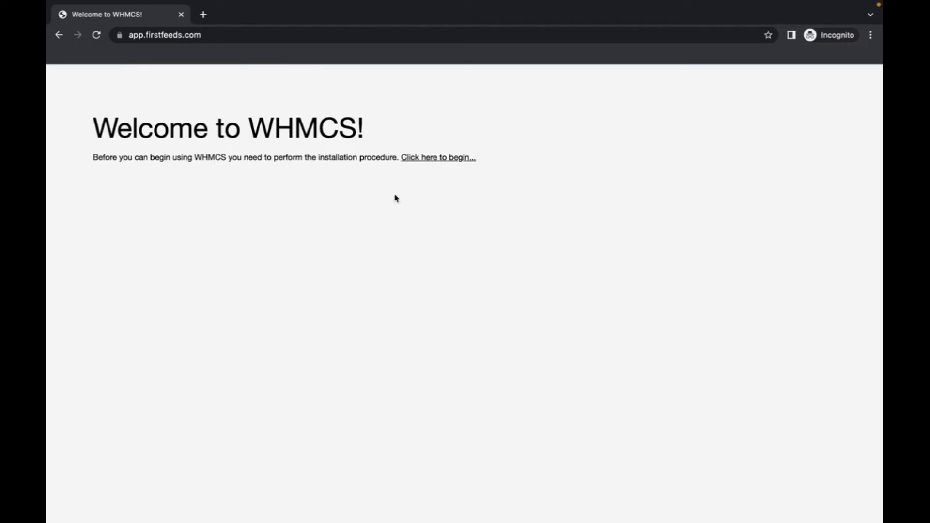
# Step: Begin the WHMCS installation and accept the end user licence agreement
pyautogui.click(440, 164)
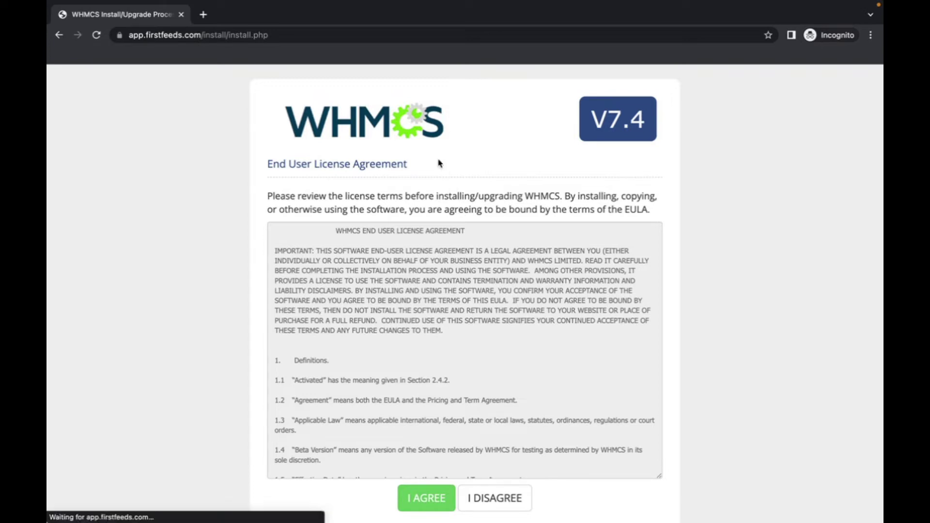
pyautogui.scroll(-1, 454, 349)
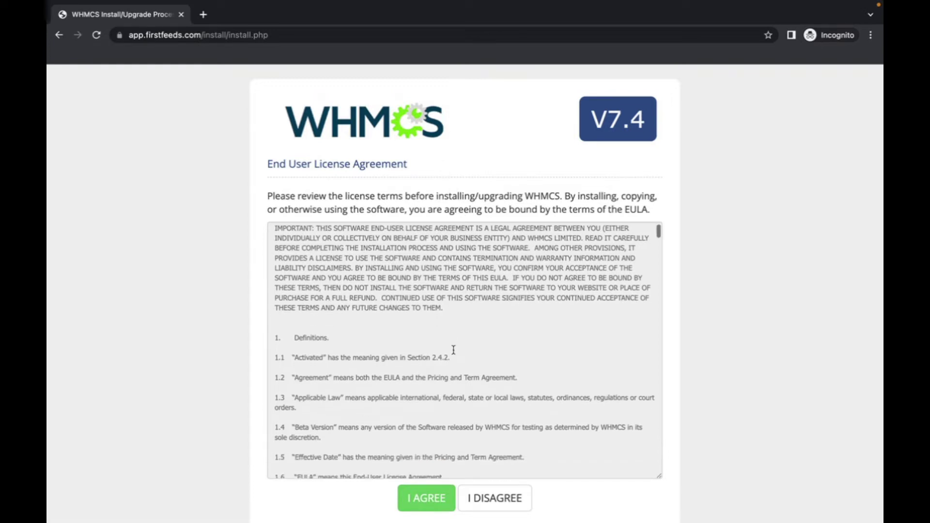
pyautogui.click(429, 507)
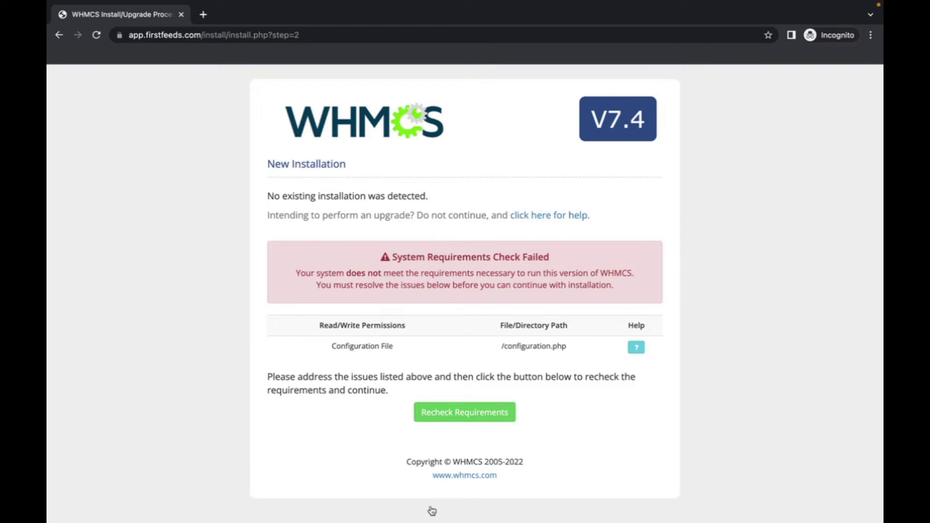
# Step: Rename configuration.php.new to configuration.php in File Manager, then return to the installer
pyautogui.hotkey('ctrl', 'Left')
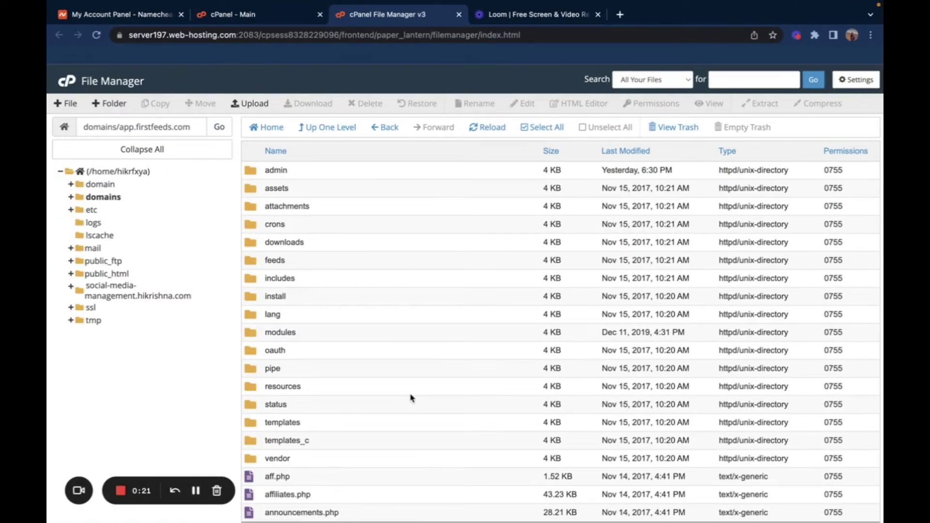
pyautogui.scroll(-4, 411, 398)
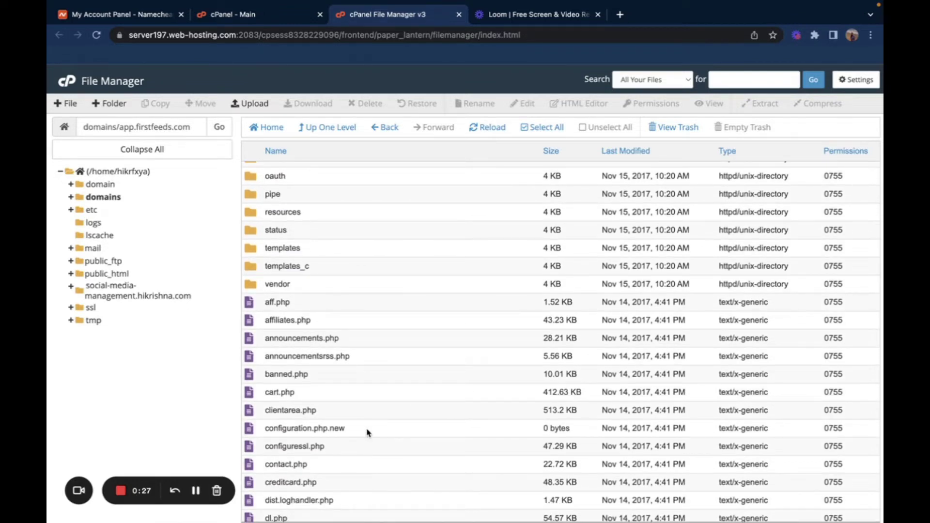
pyautogui.rightClick(352, 431)
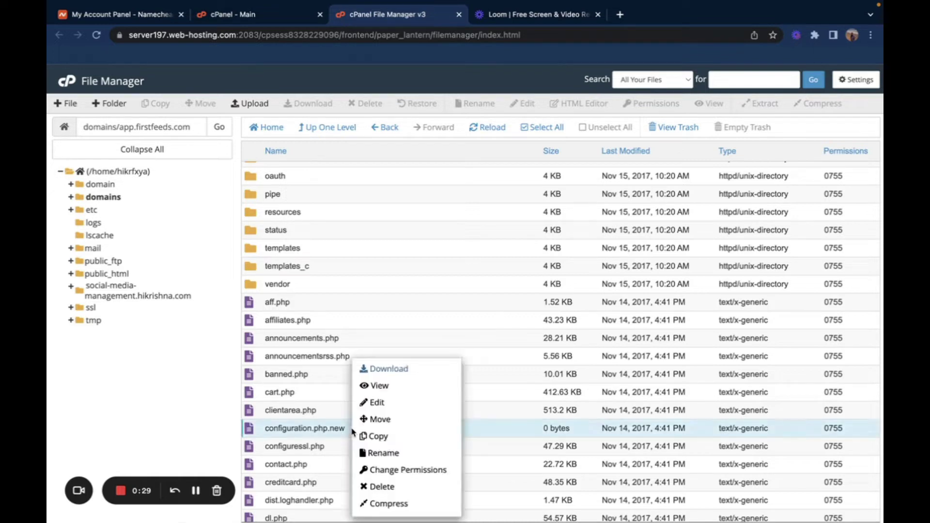
pyautogui.click(380, 453)
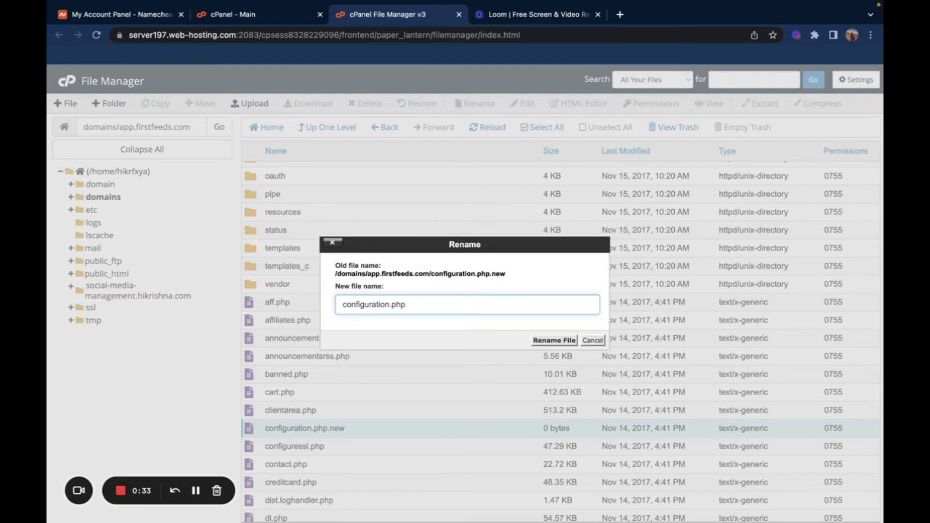
pyautogui.click(554, 341)
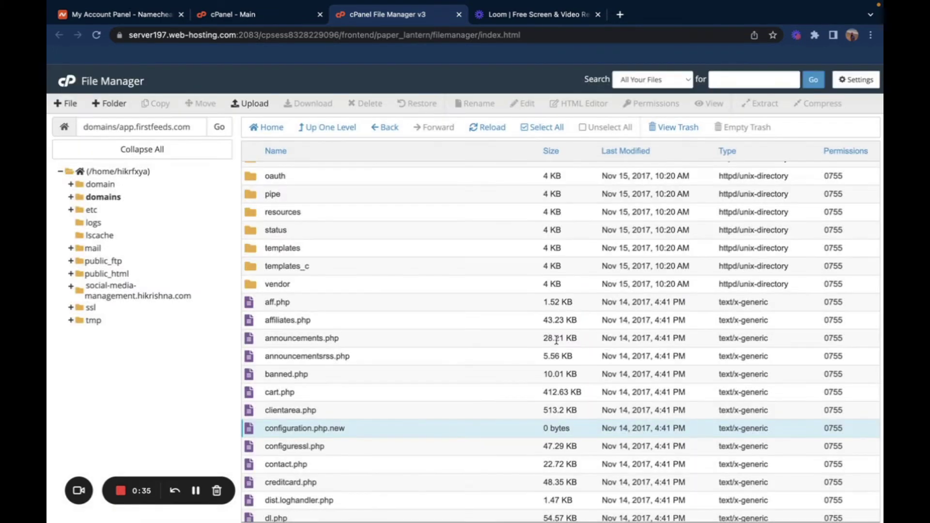
pyautogui.hotkey('ctrl', 'Right')
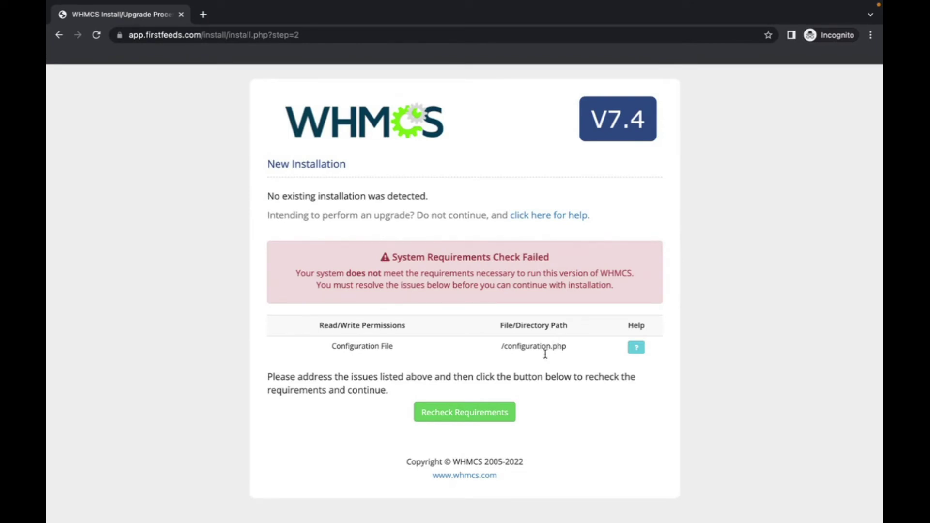
# Step: Recheck the system requirements and, once they pass, begin the installation
pyautogui.click(491, 412)
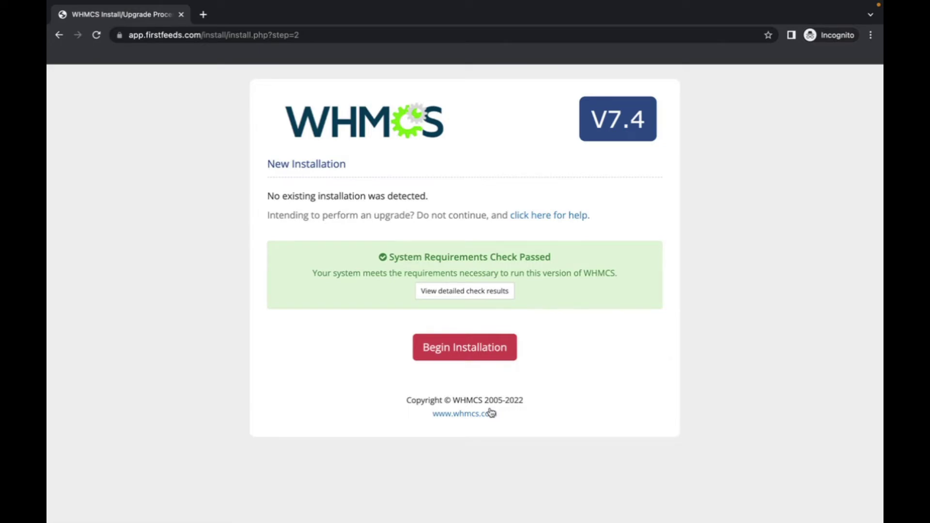
pyautogui.click(502, 346)
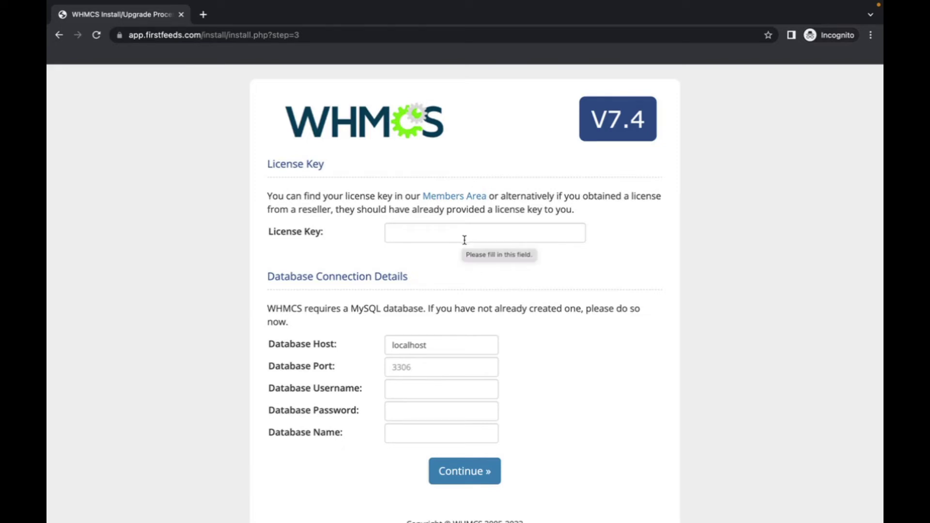
# Step: Enter the license key plus the database username, password and name, then continue
pyautogui.click(461, 236)
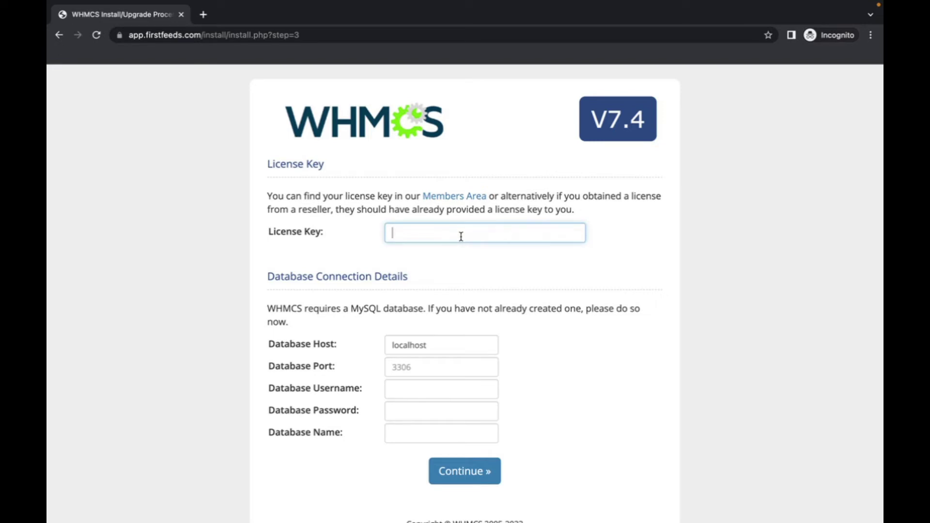
pyautogui.write('Enter your liscense key here')
pyautogui.click(447, 391)
pyautogui.write('enter data=')
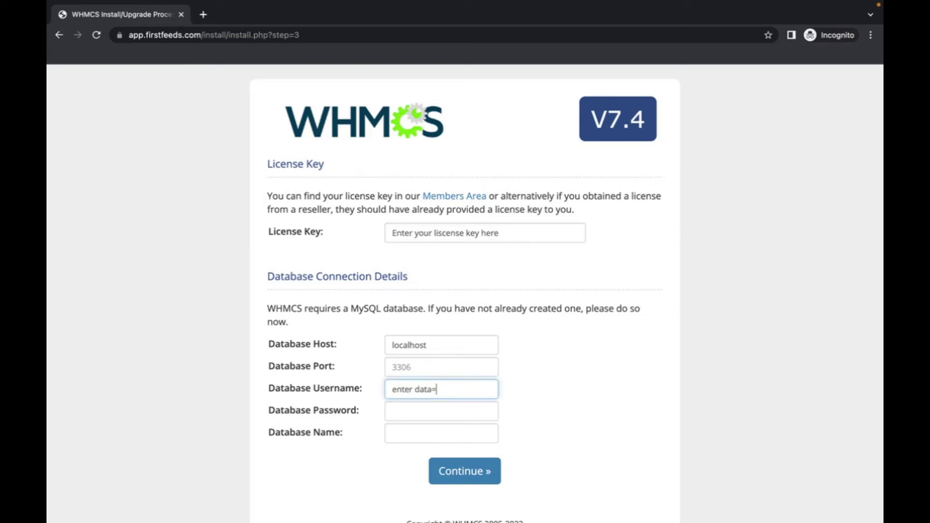
pyautogui.press('BackSpace')
pyautogui.press('BackSpace')
pyautogui.press('BackSpace')
pyautogui.press('BackSpace')
pyautogui.write('username')
pyautogui.click(446, 415)
pyautogui.write('••••••')
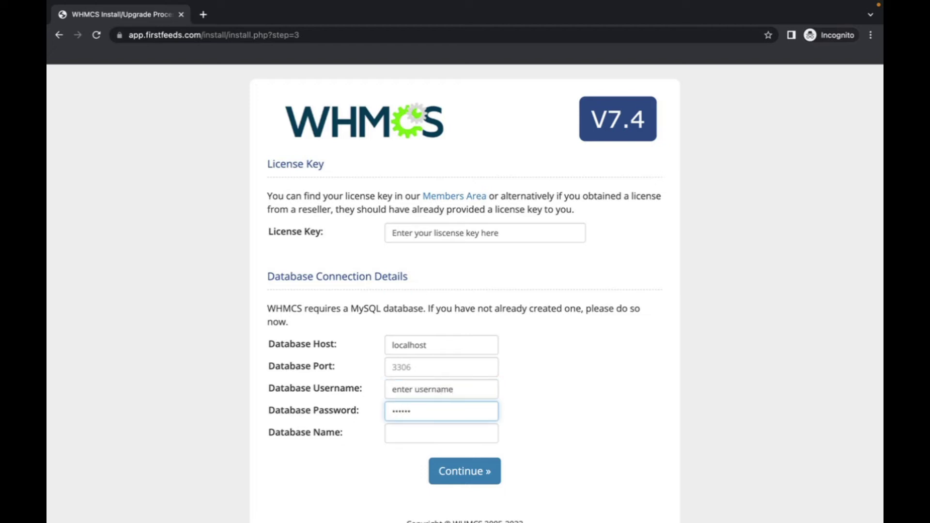
pyautogui.click(441, 439)
pyautogui.write('e')
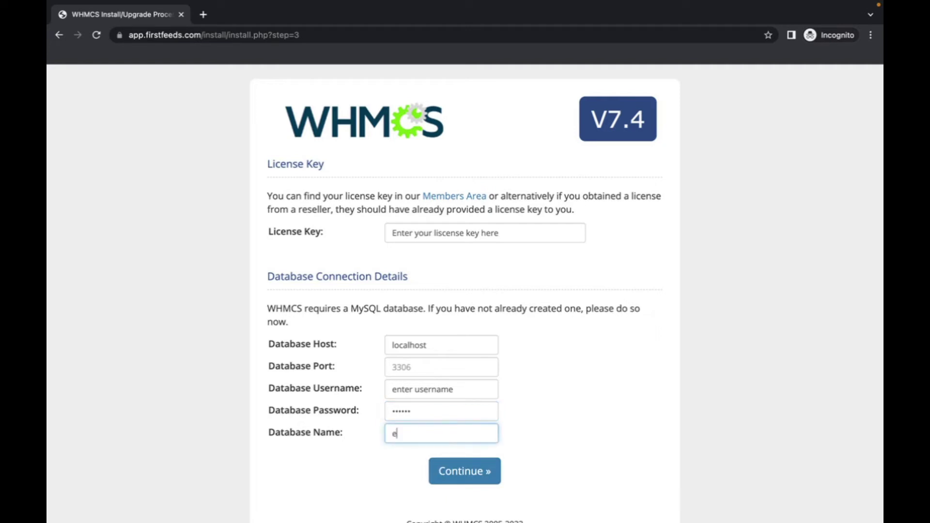
pyautogui.write('nter database name')
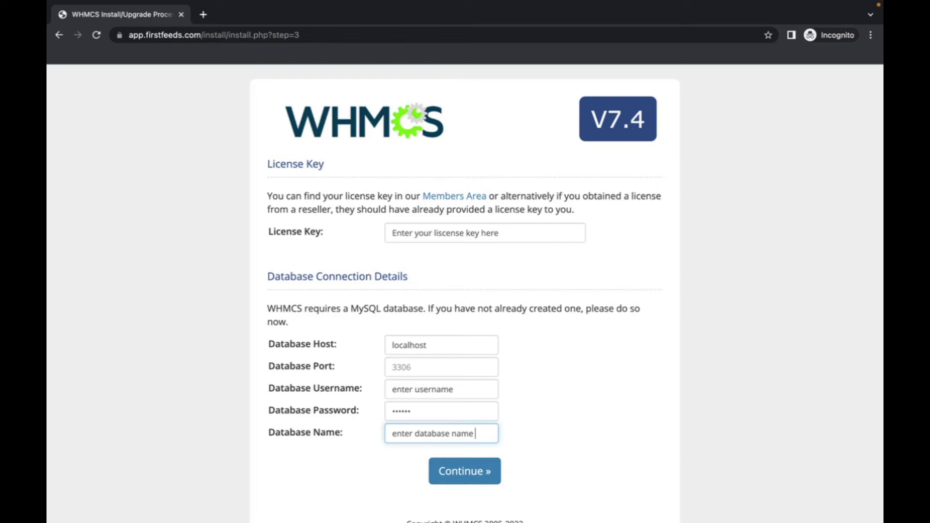
pyautogui.click(473, 475)
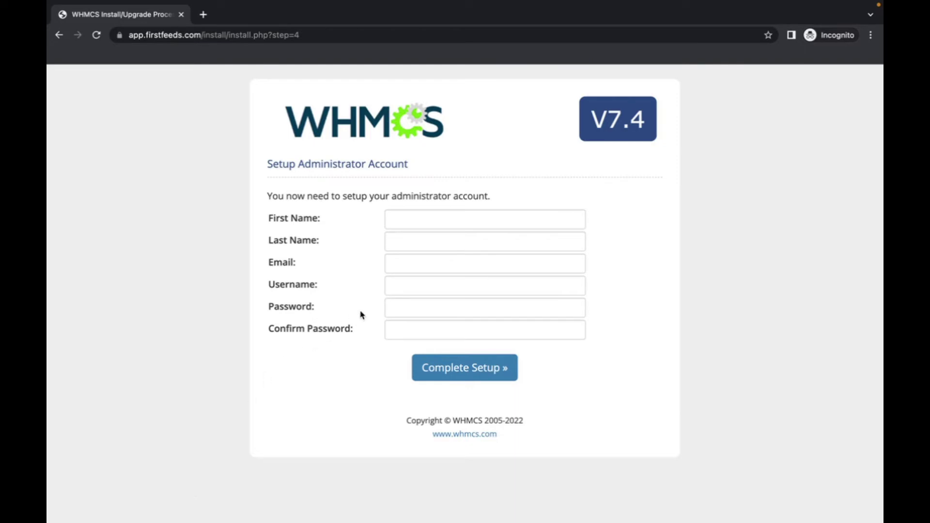
# Step: Enter the administrator's first name, last name and suggested email address
pyautogui.click(430, 222)
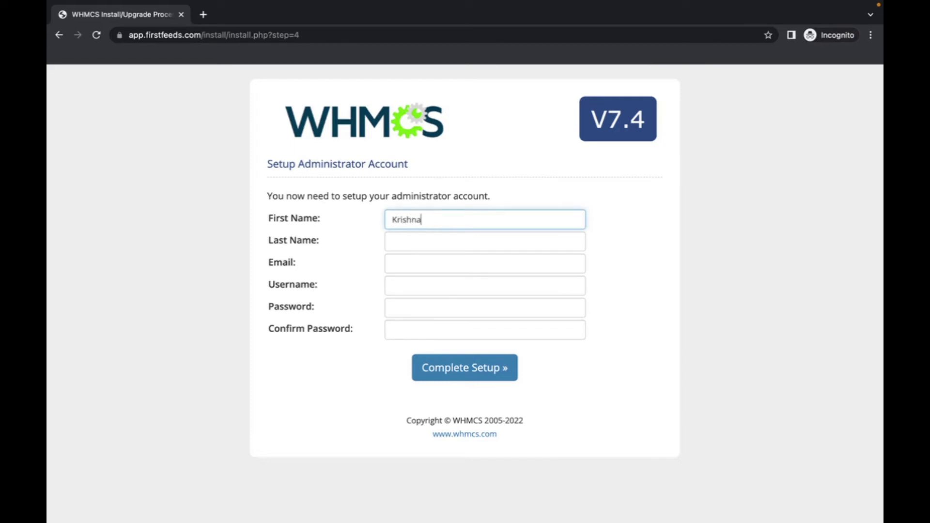
pyautogui.press('Tab')
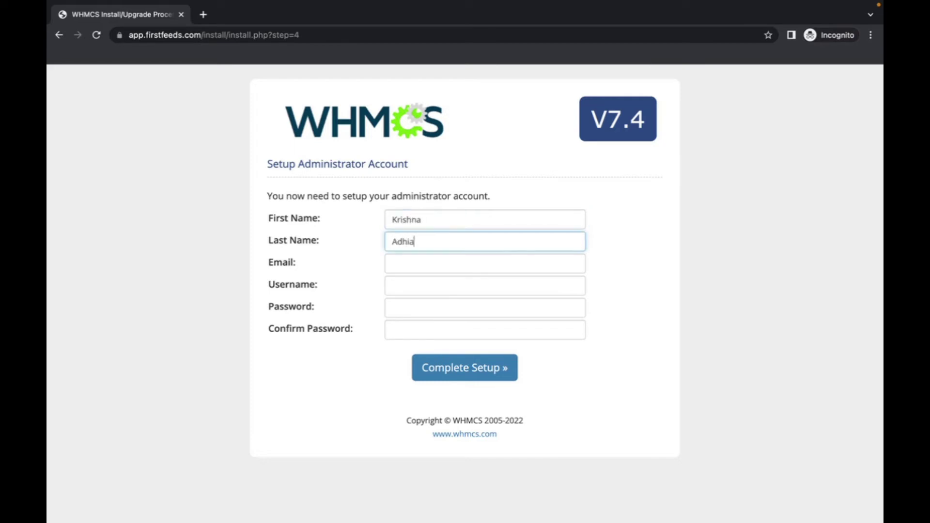
pyautogui.press('Tab')
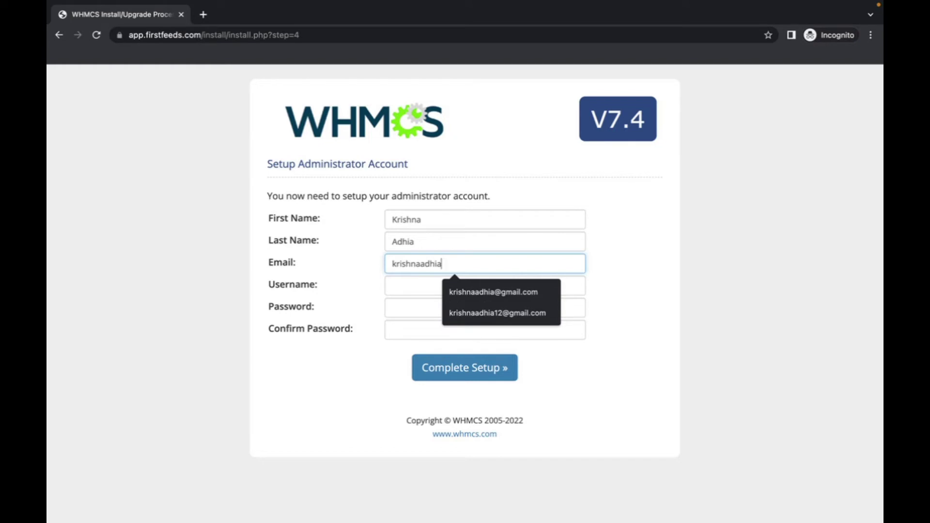
pyautogui.press('Down')
pyautogui.press('Return')
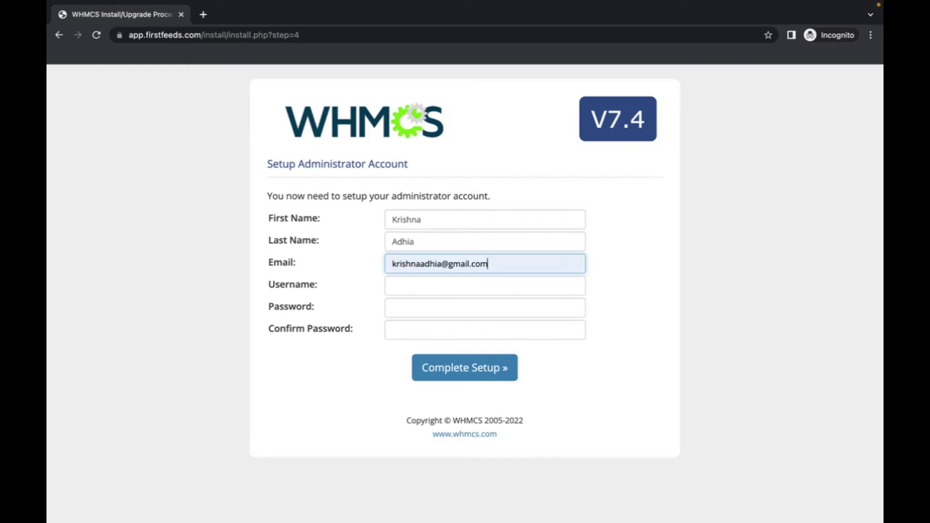
# Step: Fill in the admin username, password and password confirmation
pyautogui.click(476, 289)
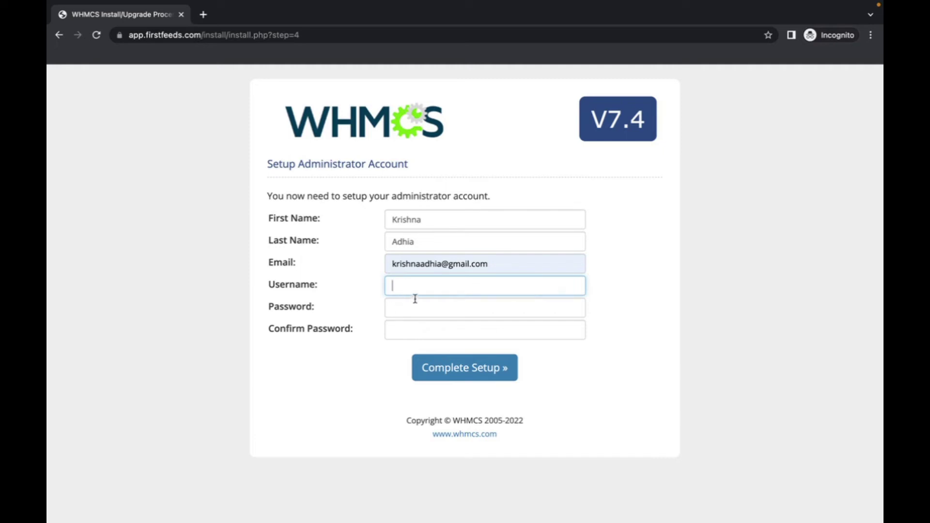
pyautogui.write('enter username')
pyautogui.click(461, 305)
pyautogui.write('abc')
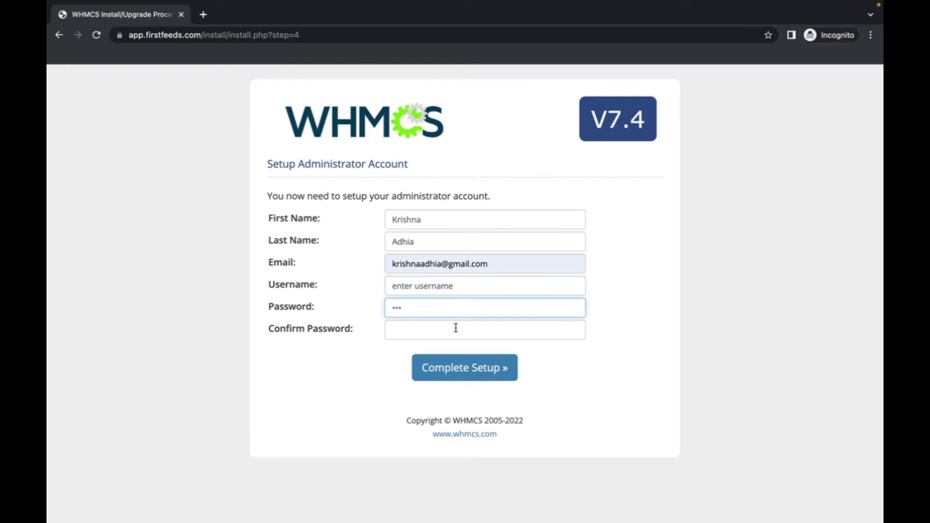
pyautogui.click(456, 327)
pyautogui.write('ab')
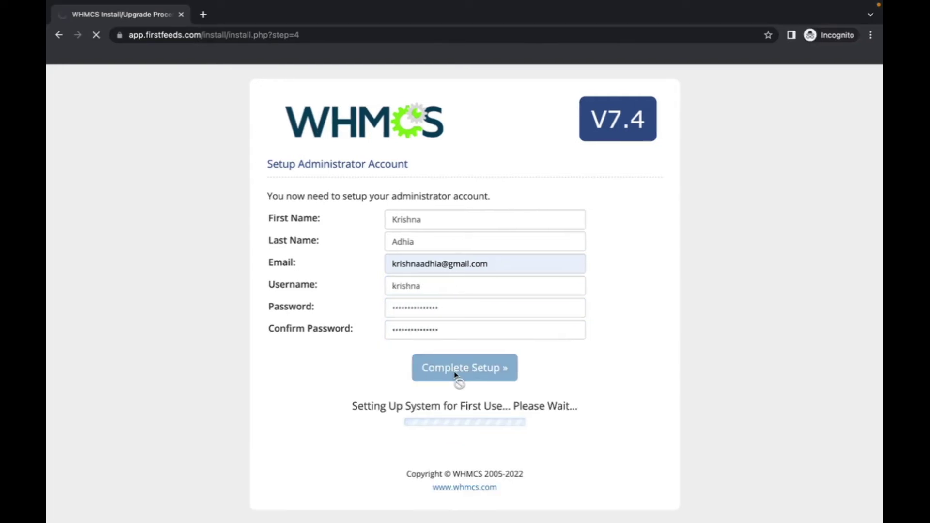
pyautogui.scroll(-3, 223, 380)
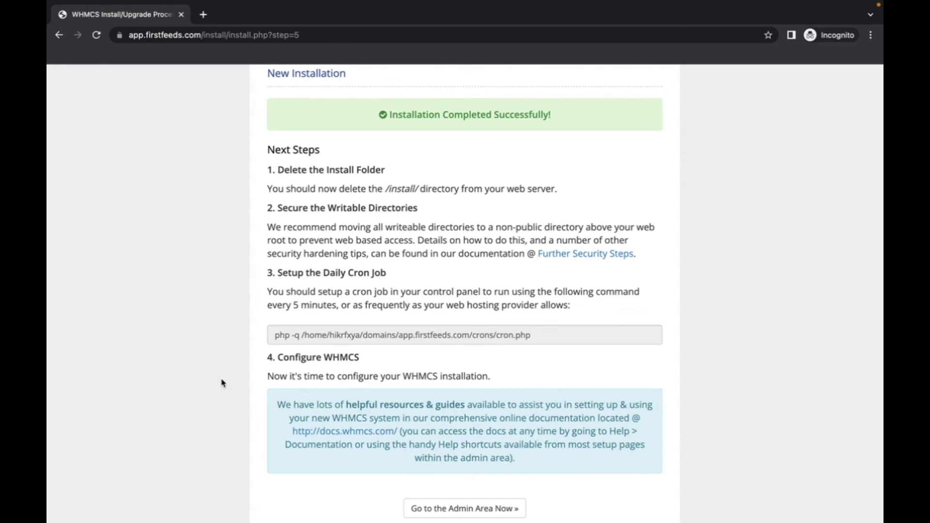
# Step: Return to the cPanel File Manager listing app.firstfeeds.com, where the install folder remains
pyautogui.hotkey('ctrl', 'Left')
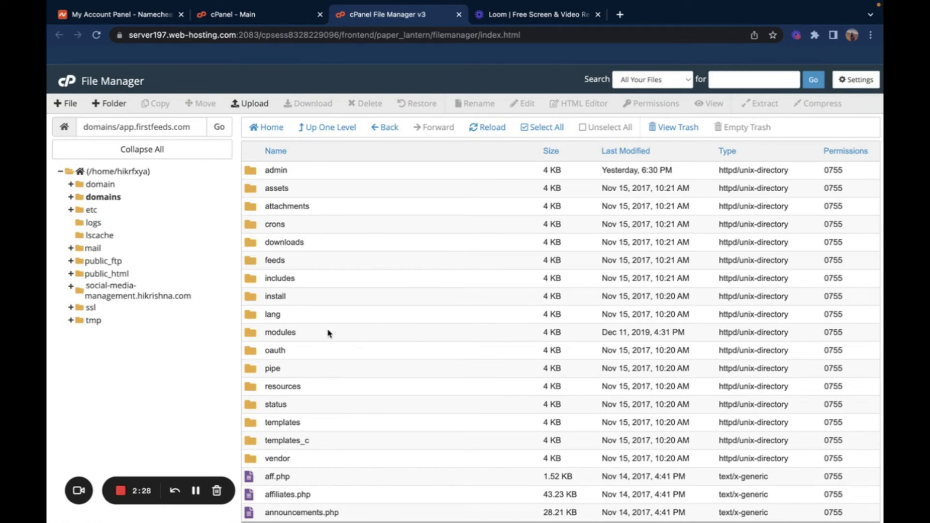
# Step: Delete the install folder permanently, skipping the trash, then return to the cPanel home page
pyautogui.rightClick(323, 300)
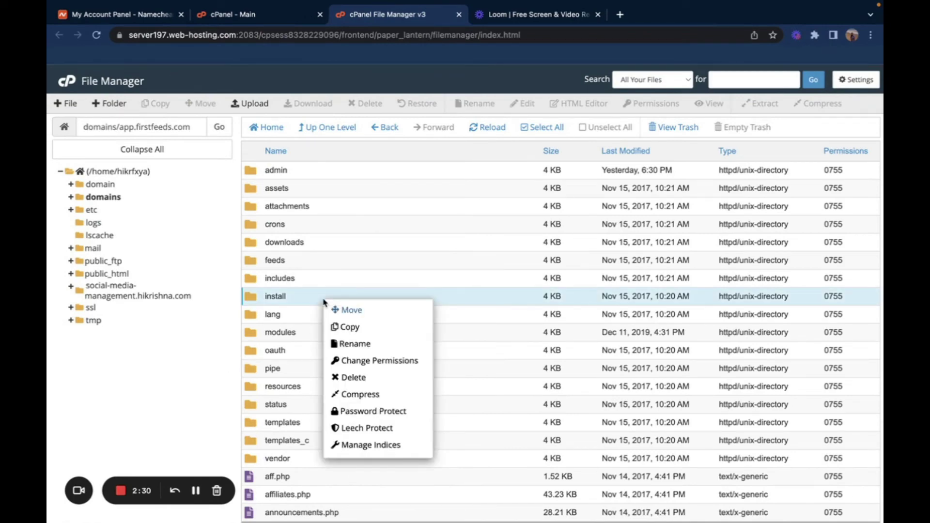
pyautogui.click(356, 377)
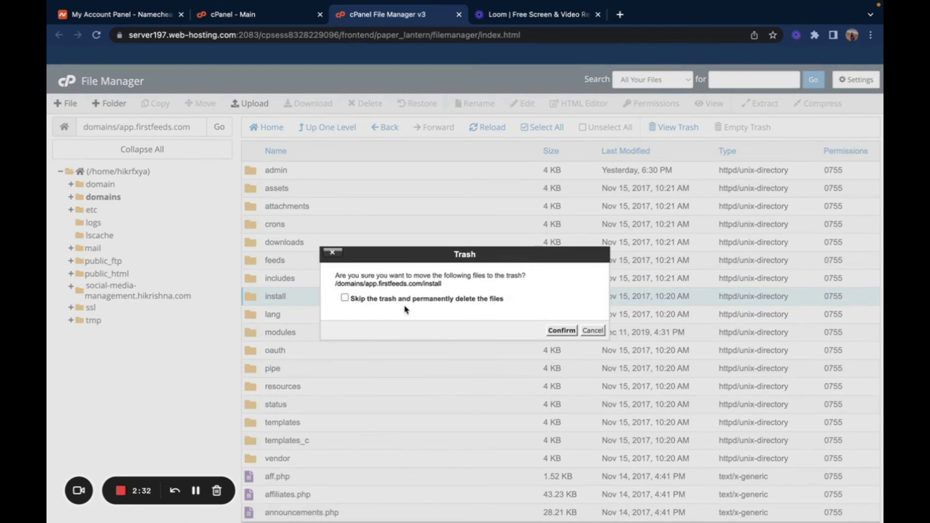
pyautogui.click(344, 297)
pyautogui.click(561, 330)
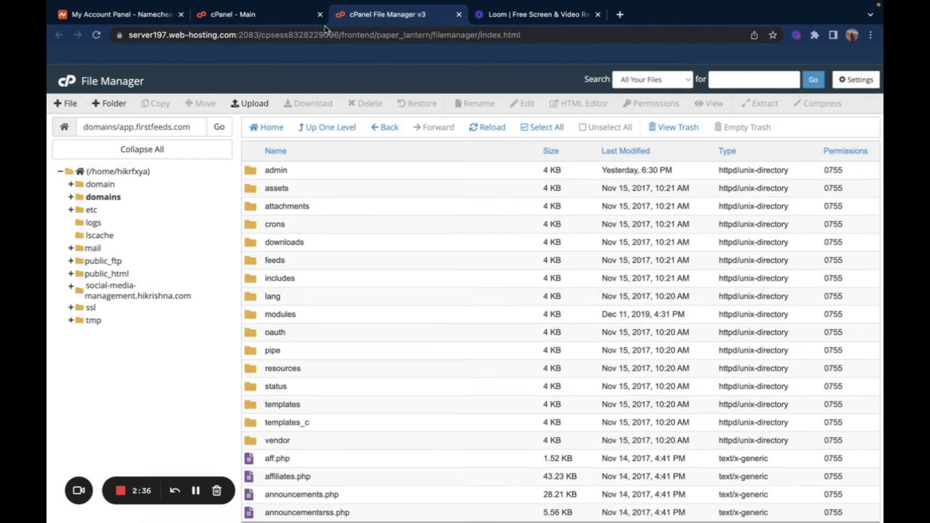
pyautogui.click(242, 15)
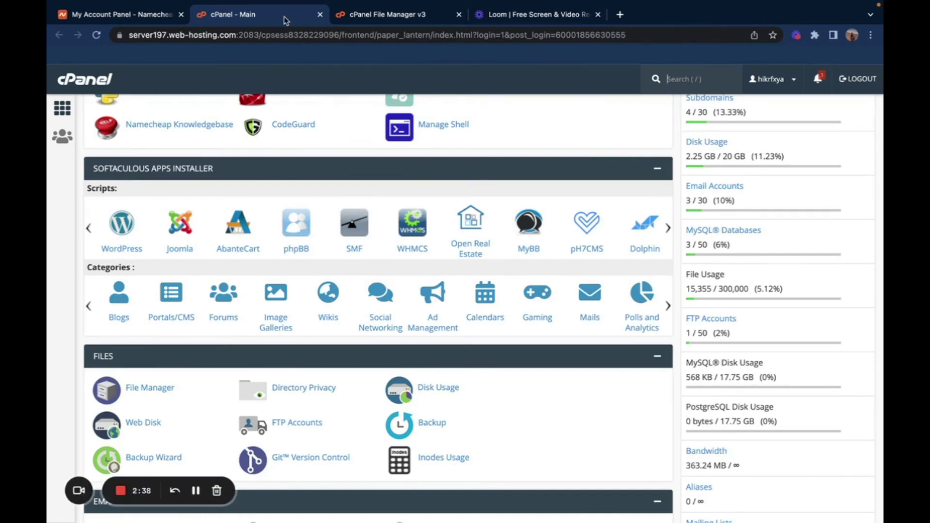
# Step: Search the cPanel tools for 'cro' and open Cron Jobs
pyautogui.scroll(10, 278, 111)
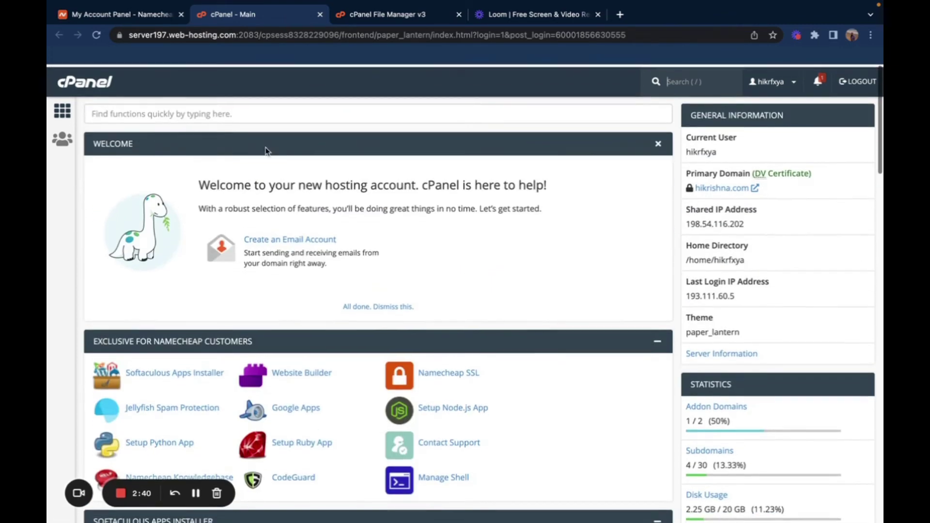
pyautogui.click(266, 114)
pyautogui.write('c')
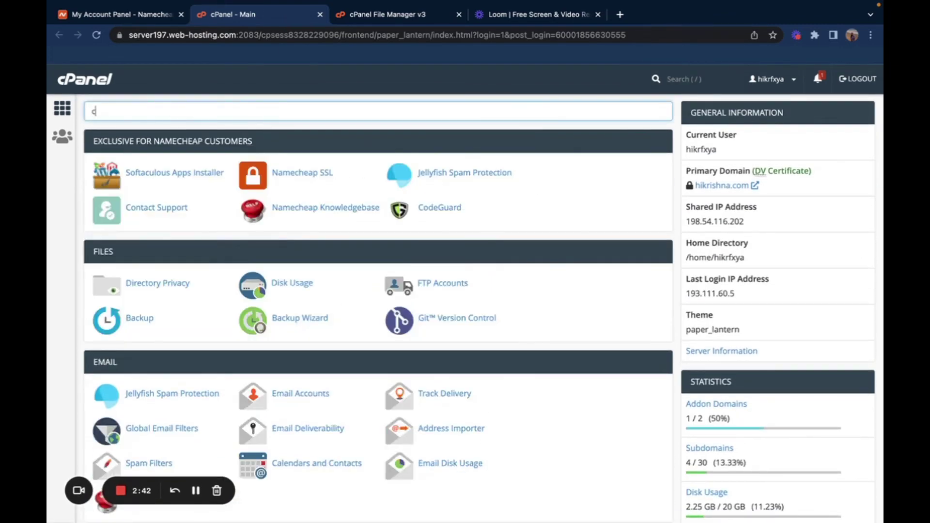
pyautogui.write('hr')
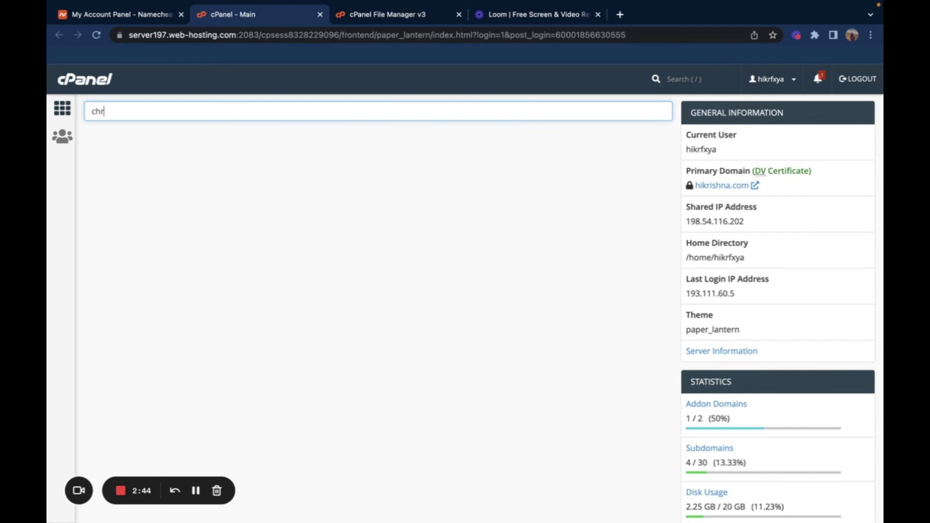
pyautogui.press('BackSpace')
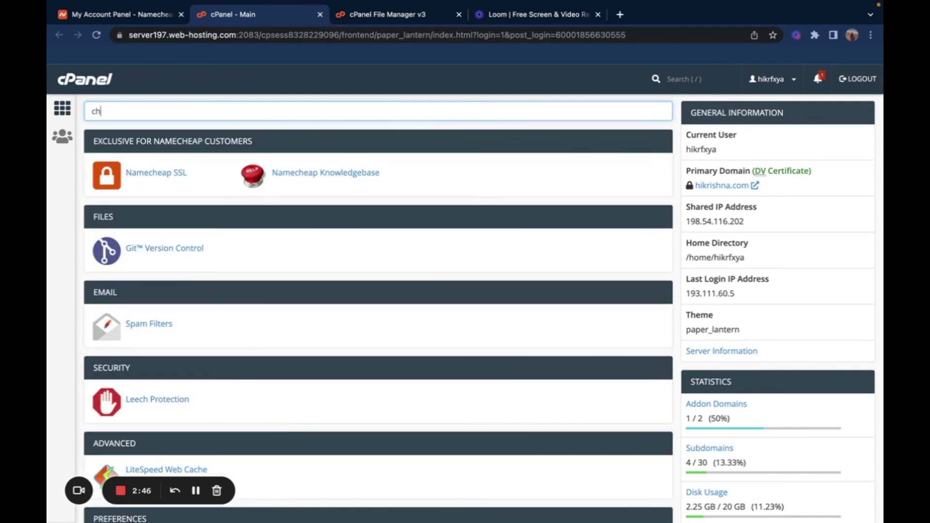
pyautogui.press('BackSpace')
pyautogui.press('BackSpace')
pyautogui.write('cro')
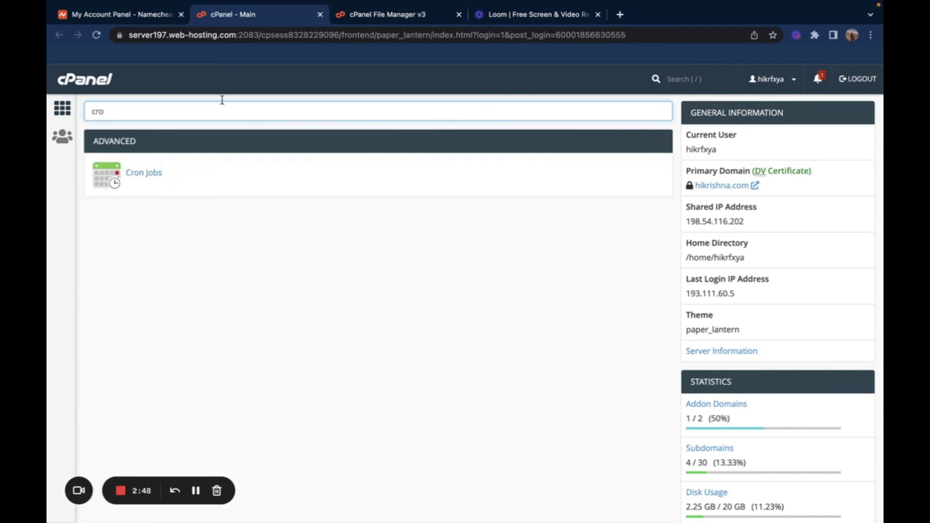
pyautogui.click(141, 173)
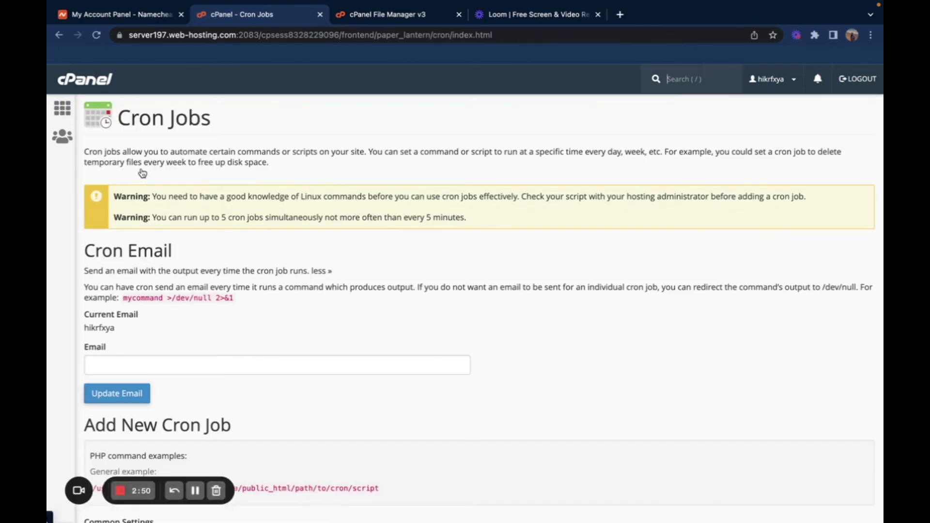
# Step: Paste the WHMCS command php -q …/domains/app.firstfeeds.com/crons/cron.php into the new job's Command field
pyautogui.scroll(-2, 270, 350)
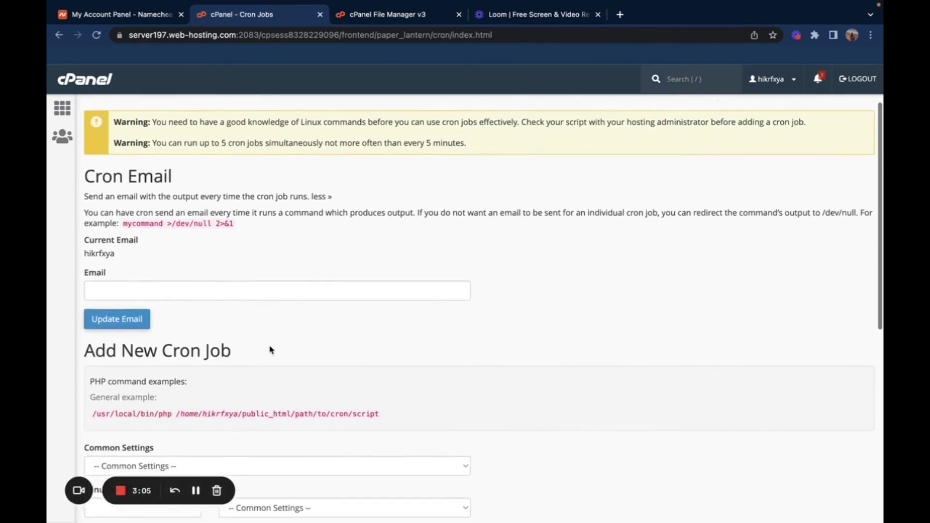
pyautogui.scroll(-2, 270, 350)
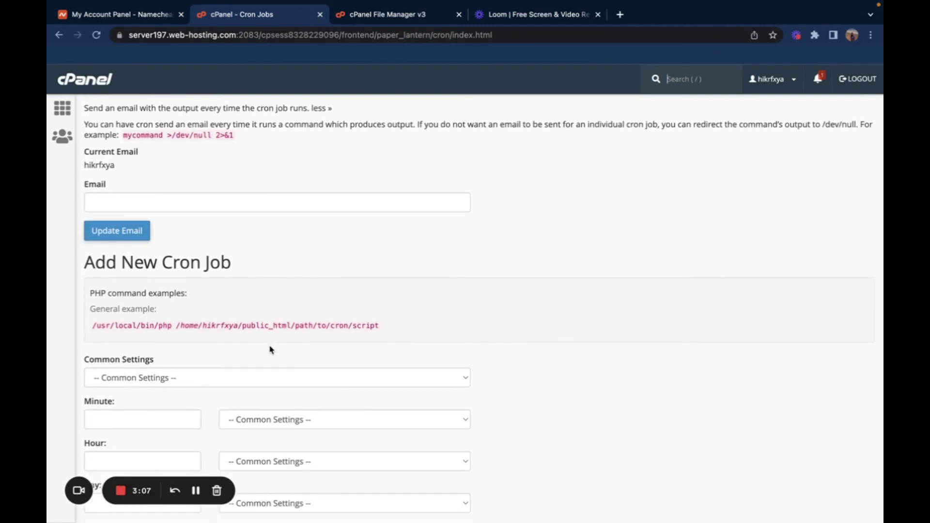
pyautogui.scroll(-8, 270, 350)
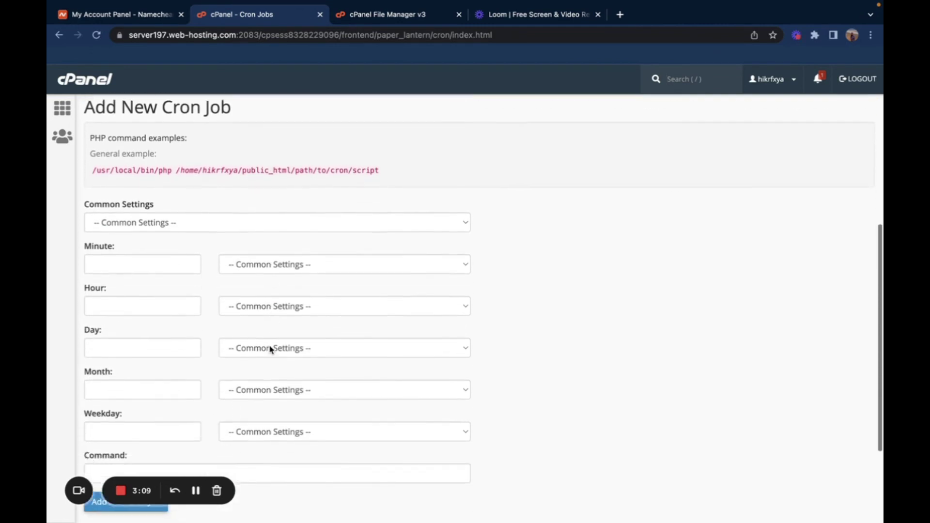
pyautogui.click(247, 335)
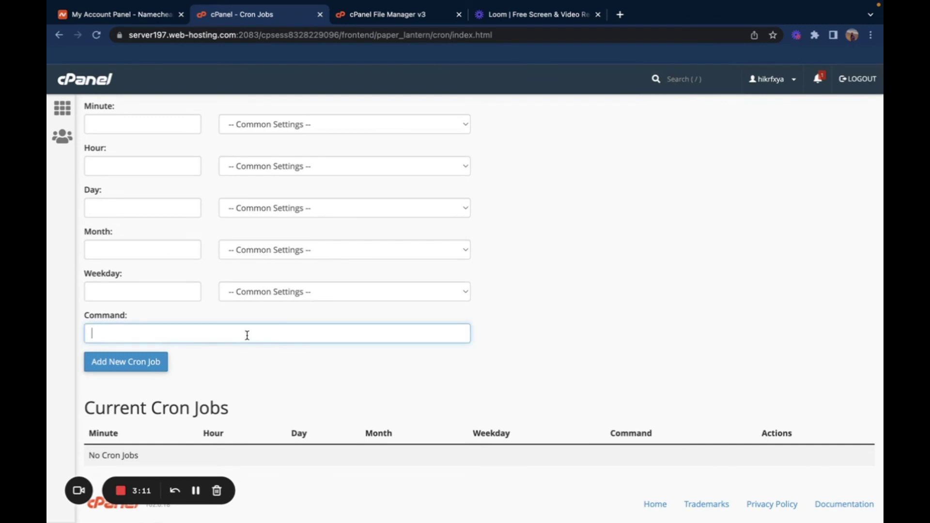
pyautogui.write('php -q /home/hikrfxya/domains/app.firstfeeds.com/crons/cron.php')
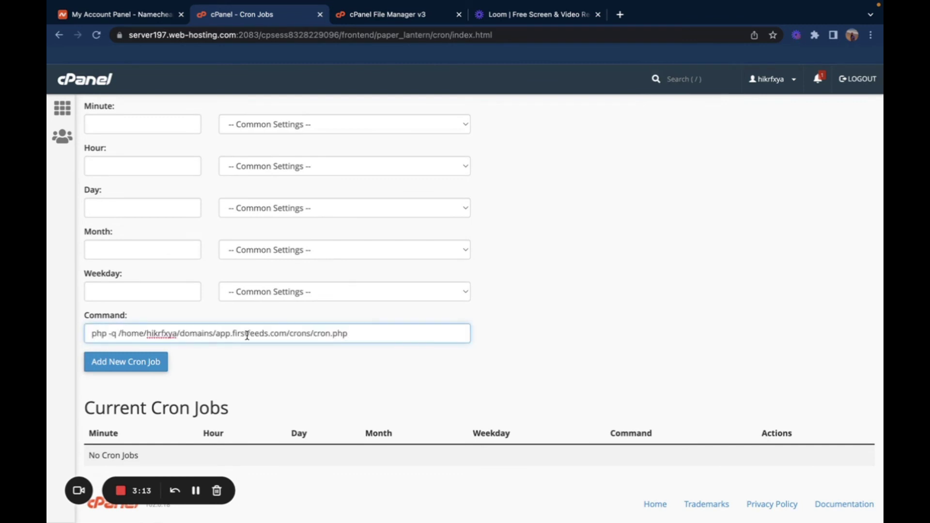
pyautogui.scroll(-1, 256, 385)
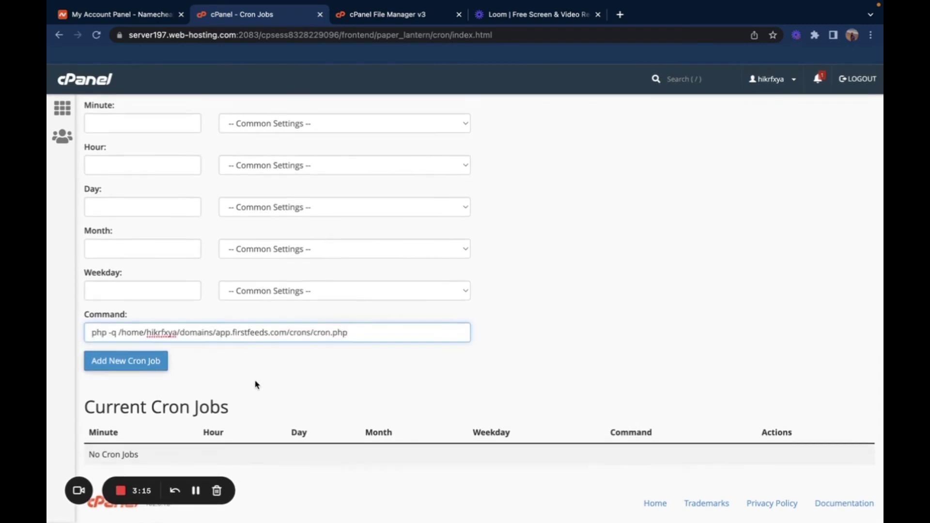
pyautogui.click(256, 385)
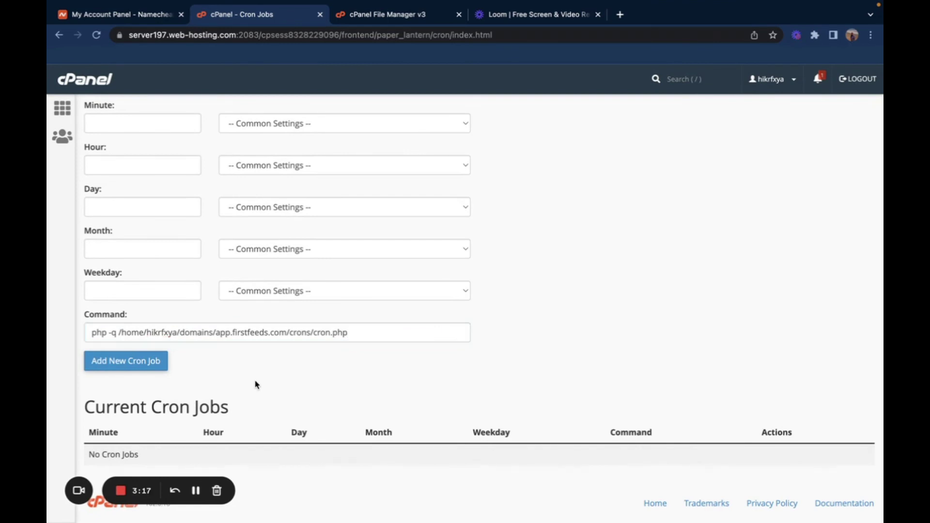
pyautogui.scroll(5, 257, 385)
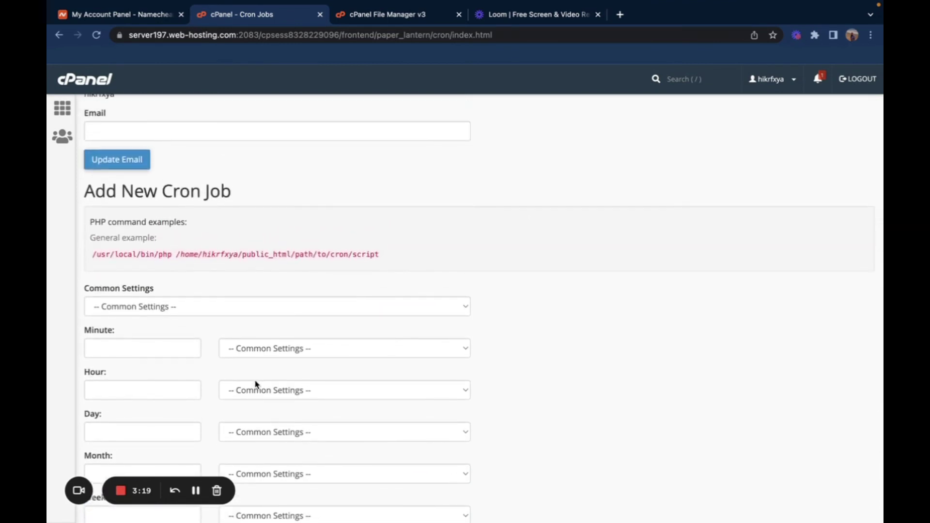
# Step: Schedule the cron.php job 'Once Per Five Minutes' (*/5 * * * *) and add it
pyautogui.click(209, 313)
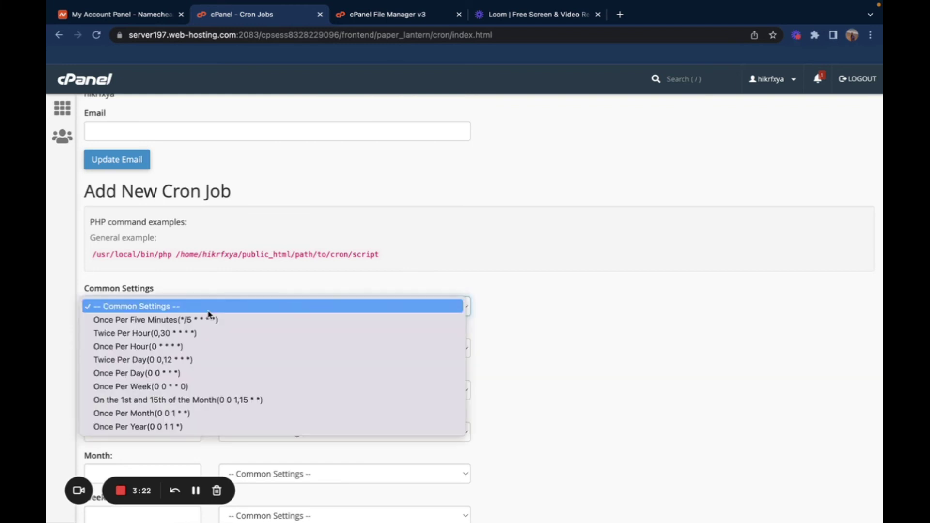
pyautogui.click(203, 321)
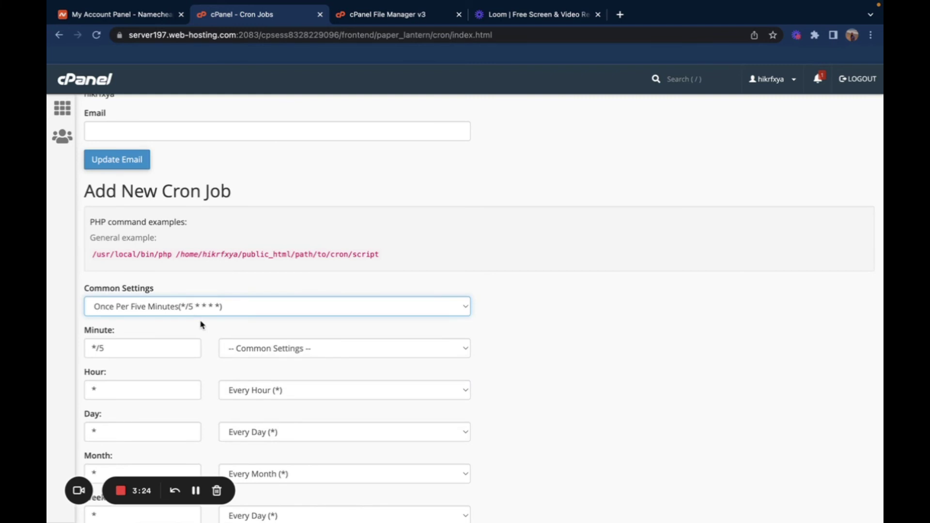
pyautogui.click(202, 306)
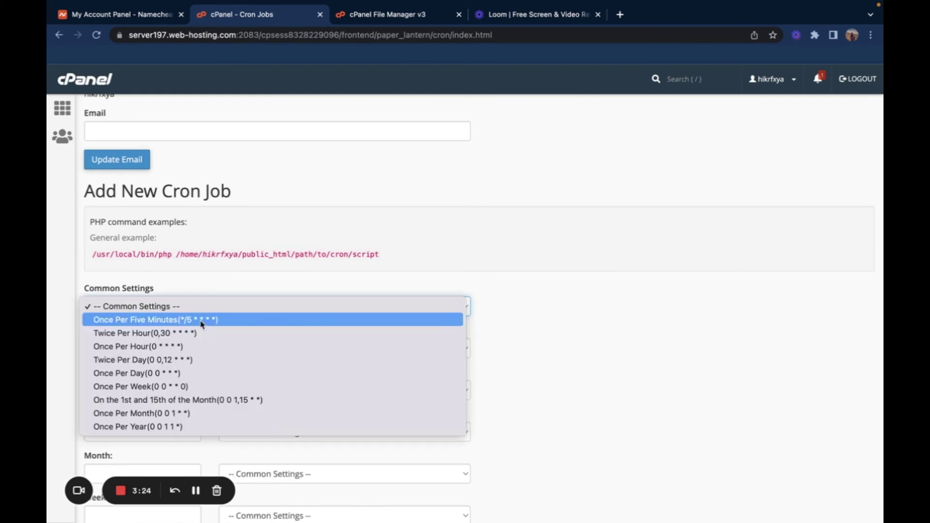
pyautogui.click(202, 322)
pyautogui.scroll(-5, 202, 324)
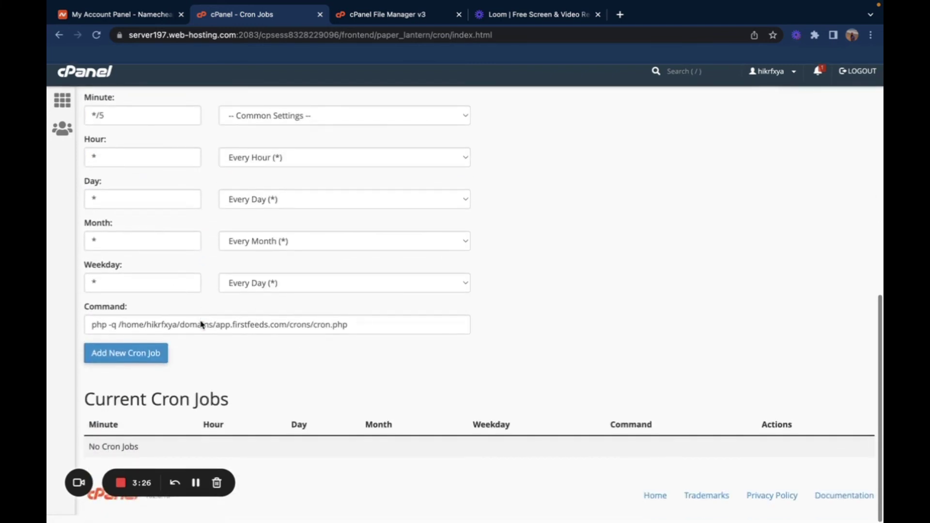
pyautogui.click(159, 365)
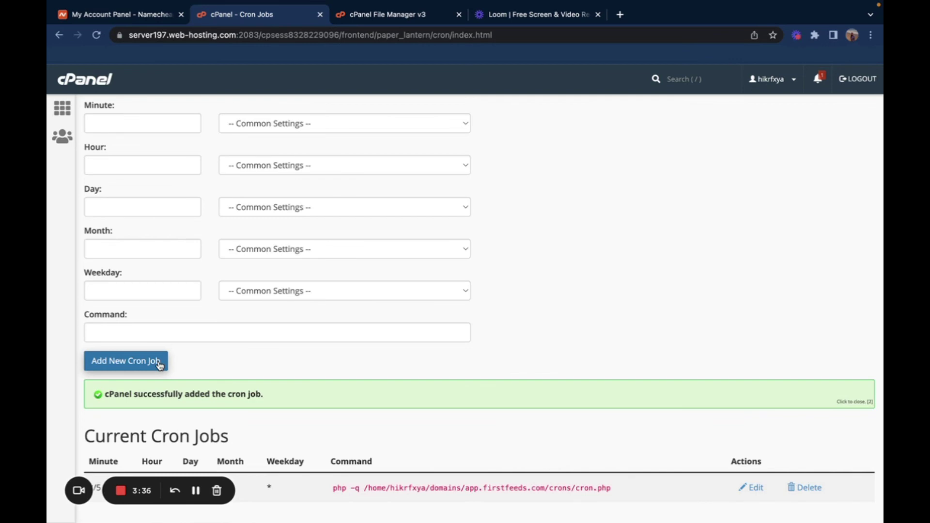
# Step: Go from the WHMCS install-complete page to the Admin Area with the 'Welcome to WHMCS!' wizard
pyautogui.hotkey('ctrl', 'Right')
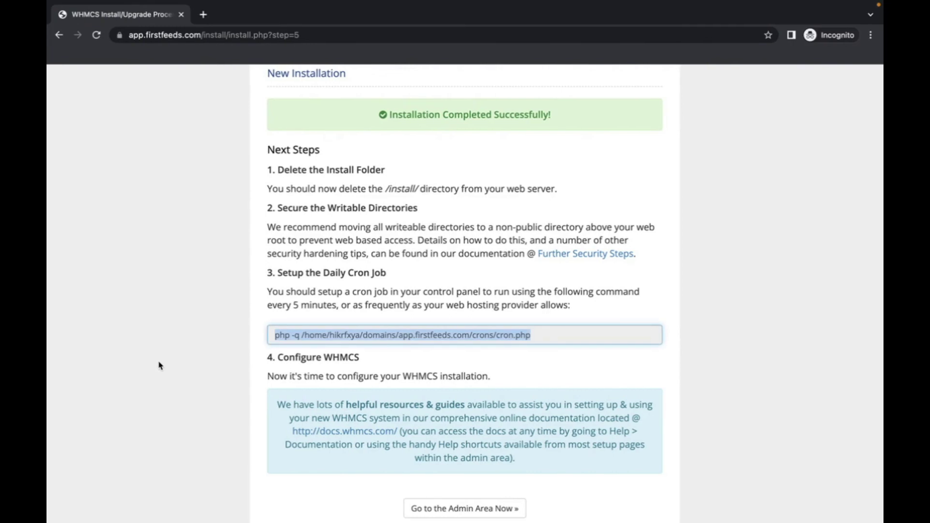
pyautogui.scroll(-2, 228, 413)
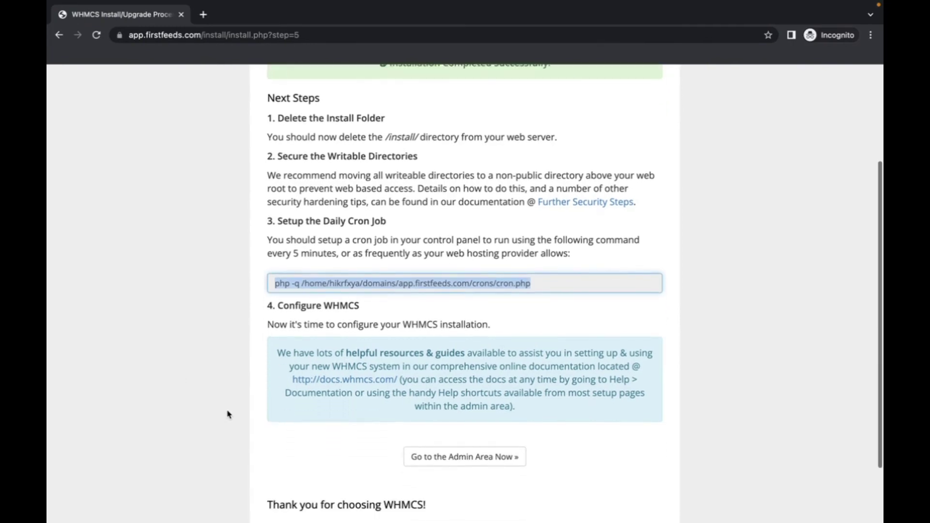
pyautogui.click(463, 457)
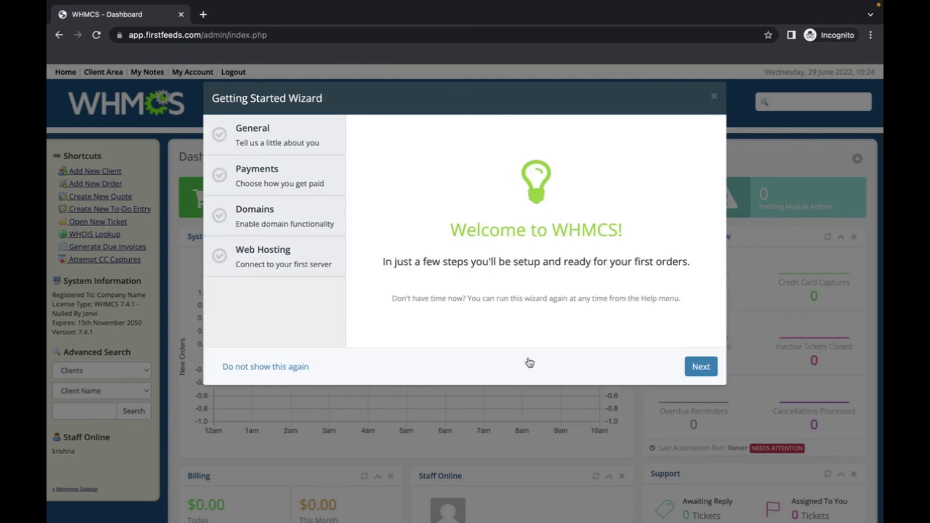
# Step: Step through the Getting Started Wizard to 'Setup Complete!' and finish it
pyautogui.click(695, 369)
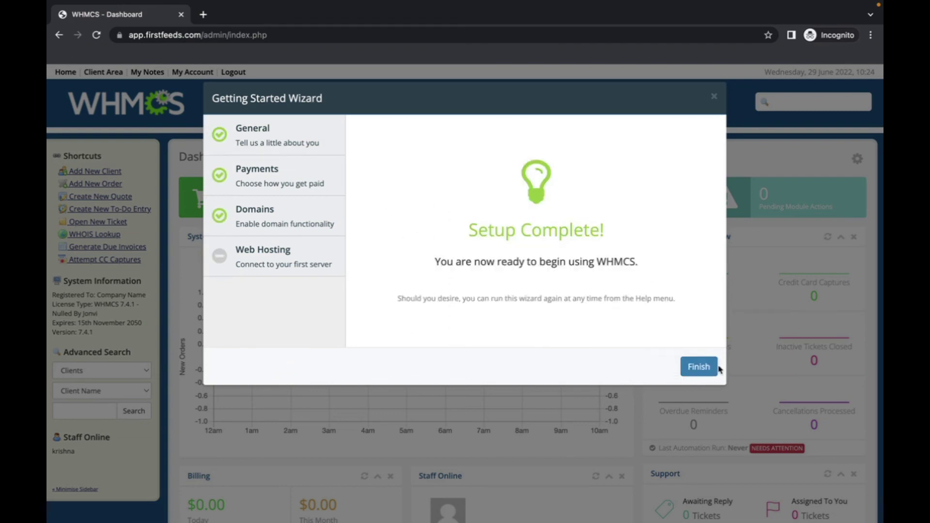
pyautogui.click(698, 366)
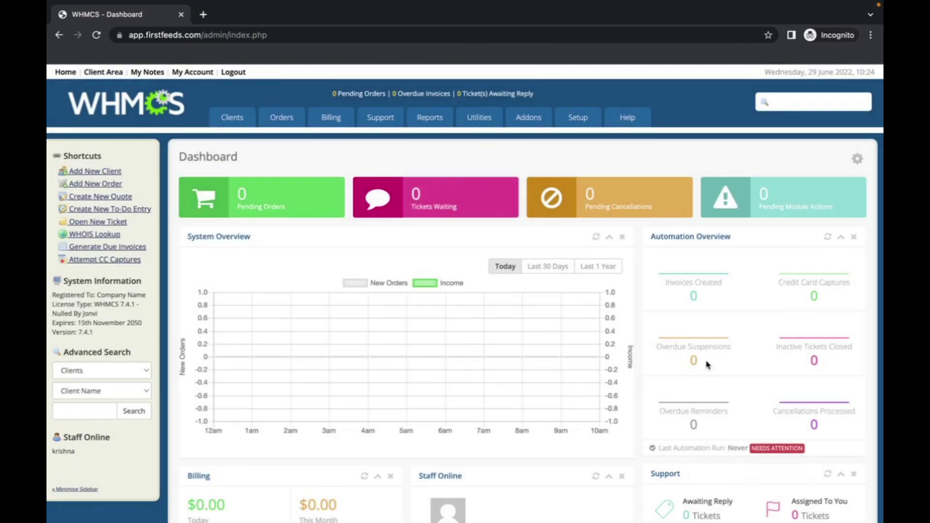